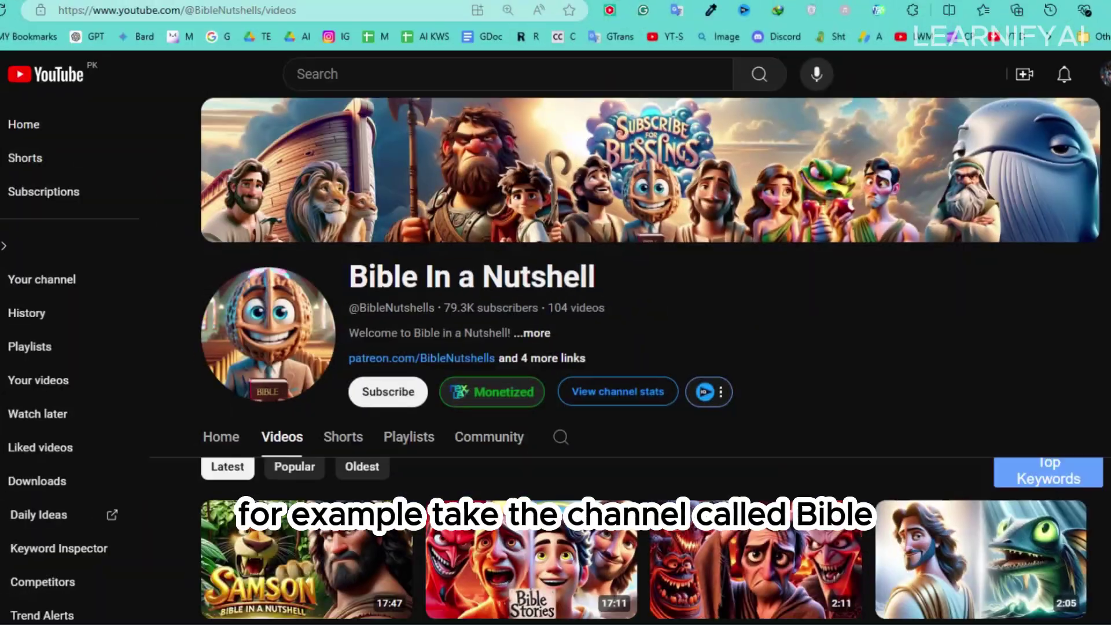
# Look through the videos published on the Bible In a Nutshell YouTube channel
pyautogui.scroll(-3, 637, 358)
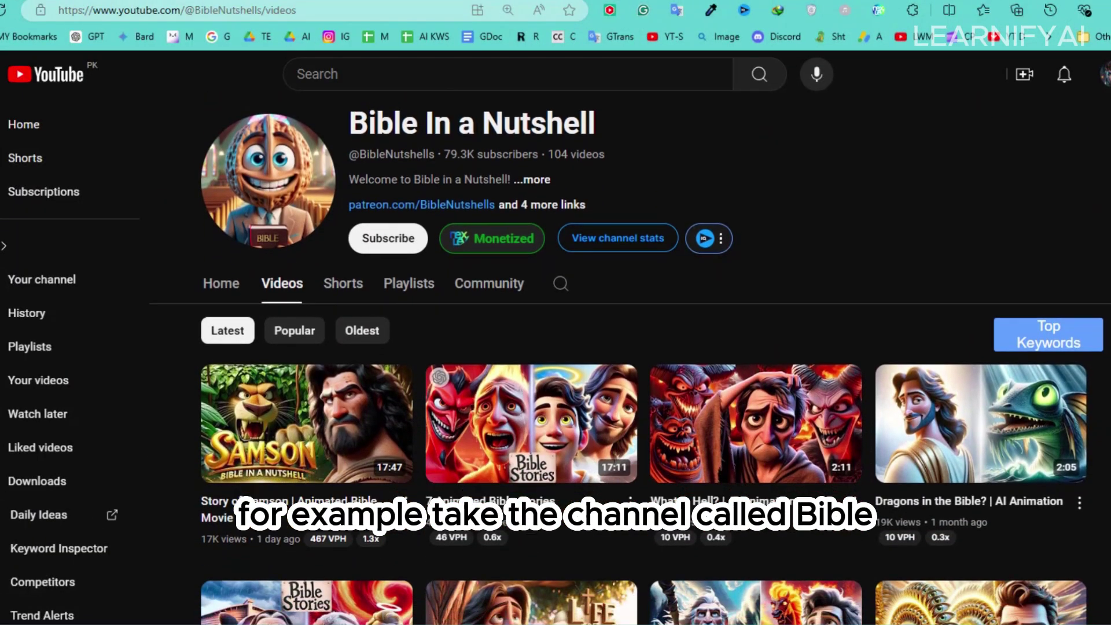
pyautogui.scroll(-2, 636, 359)
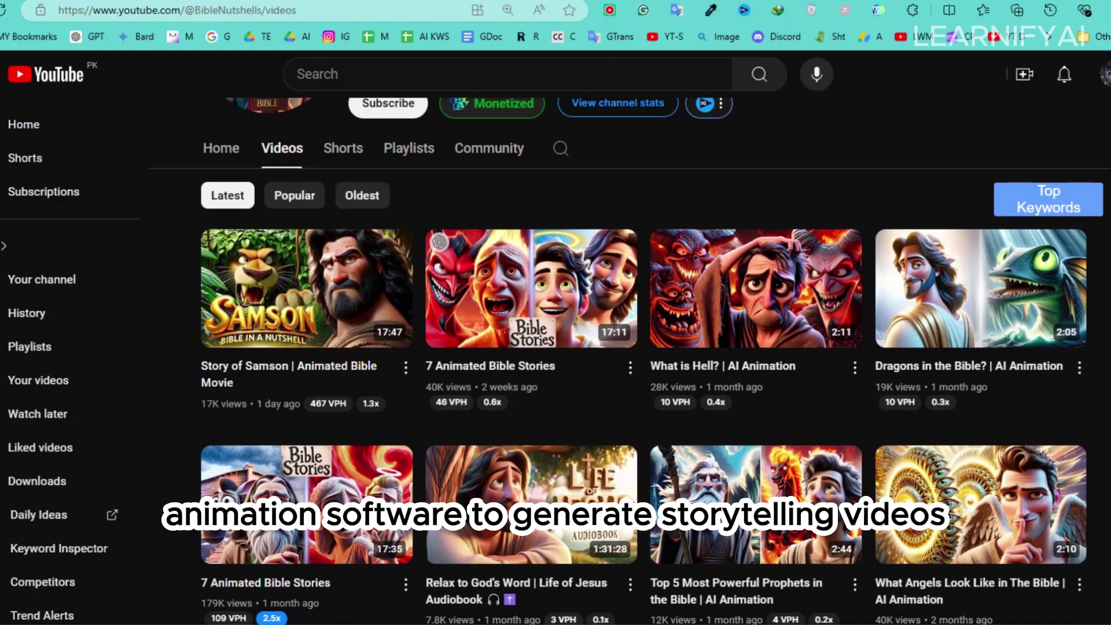
pyautogui.scroll(-6, 636, 359)
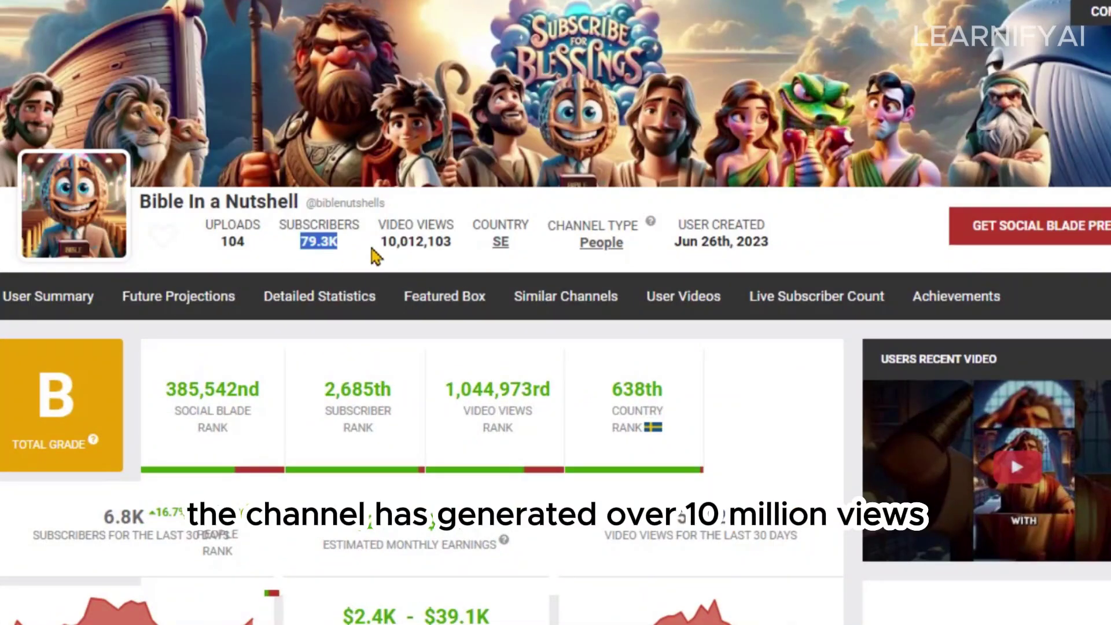
# Review the Bible In a Nutshell channel's creation date and its estimated monthly and yearly earnings on Social Blade
pyautogui.moveTo(674, 278); pyautogui.dragTo(770, 279)
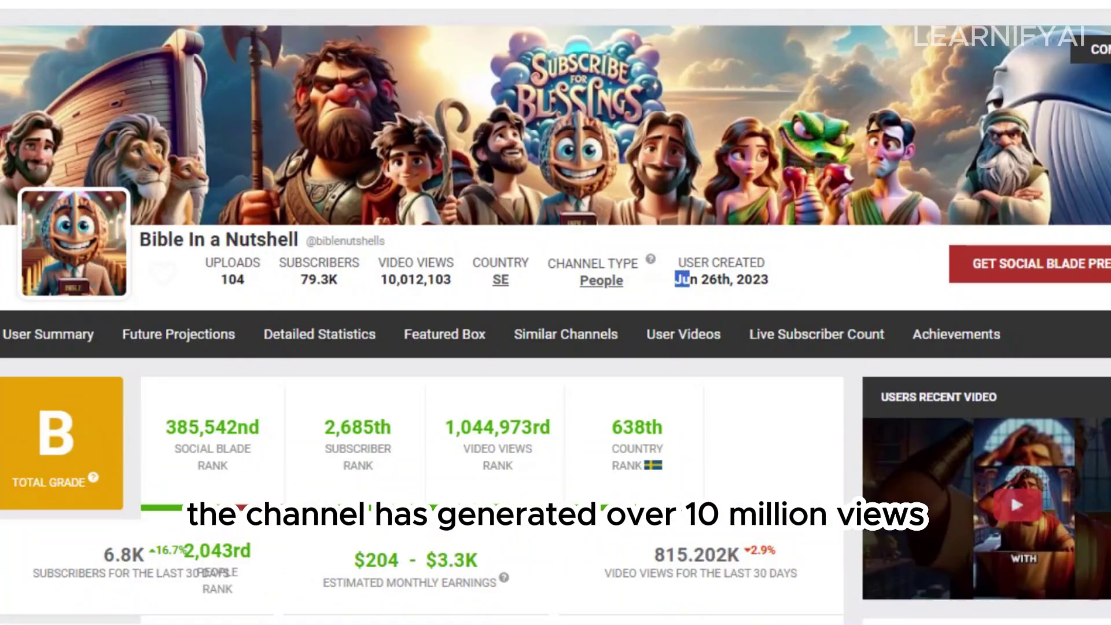
pyautogui.scroll(-3, 769, 277)
pyautogui.moveTo(354, 346); pyautogui.dragTo(489, 377)
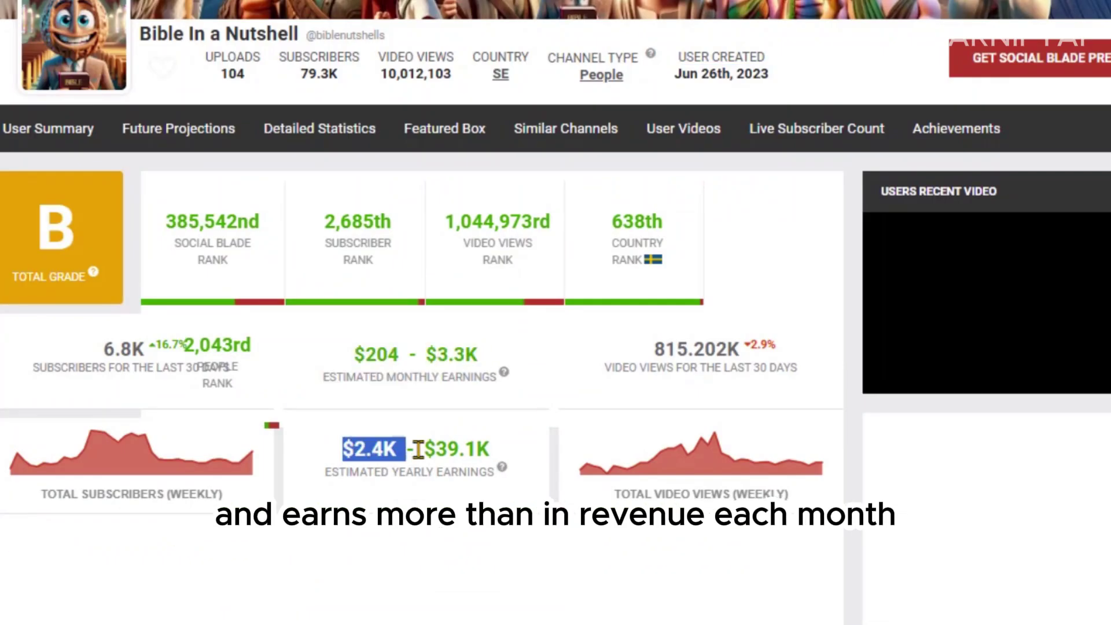
pyautogui.moveTo(398, 450); pyautogui.dragTo(560, 452)
pyautogui.click(550, 478)
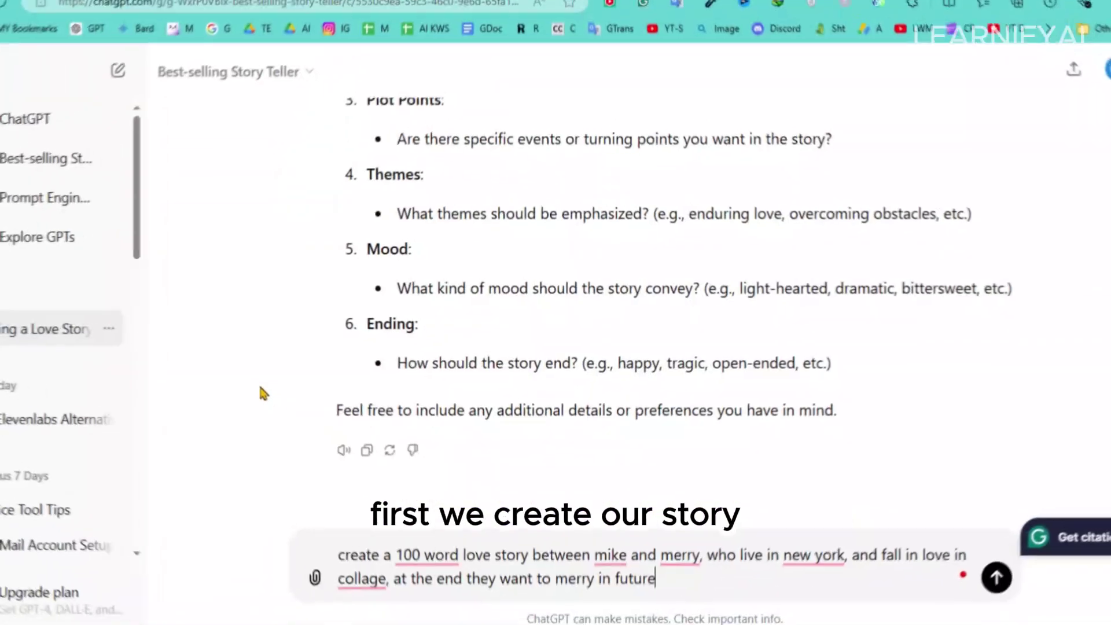
# Submit the drafted love story prompt to the Best-selling Story Teller GPT in ChatGPT
pyautogui.press('Return')
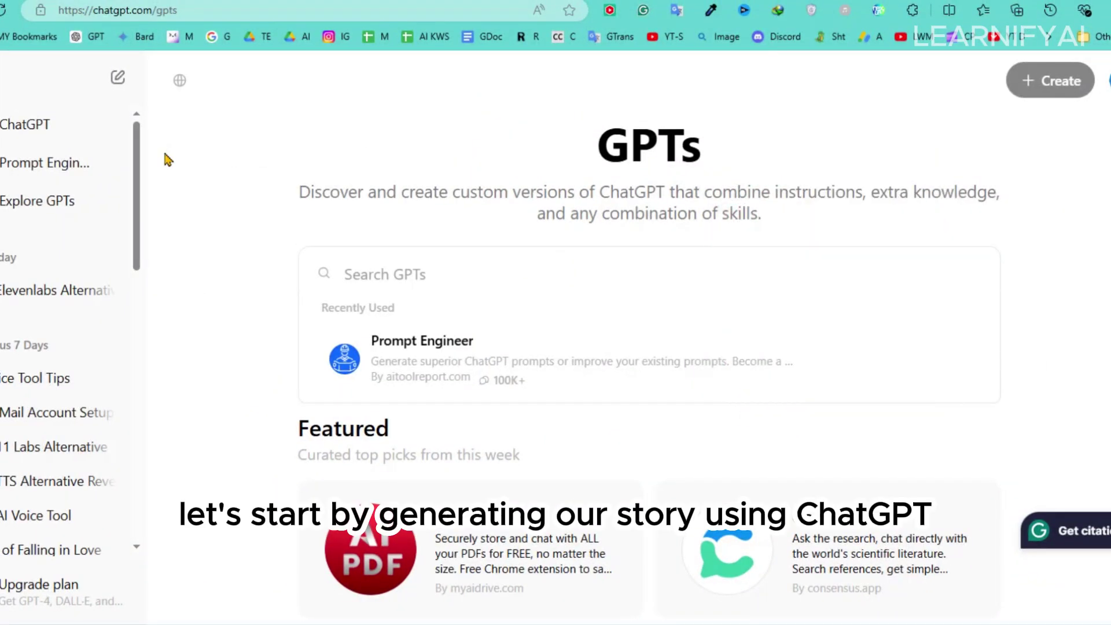
# Search the GPTs for "Best story teller" and open Best-selling Story Teller
pyautogui.write('Best ')
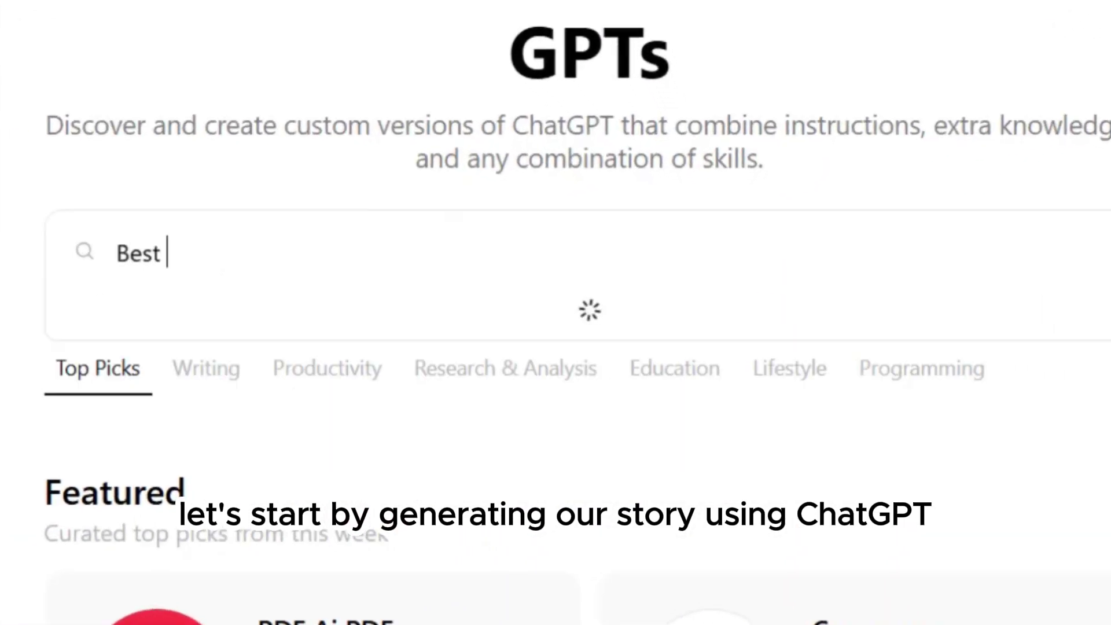
pyautogui.write('story teller')
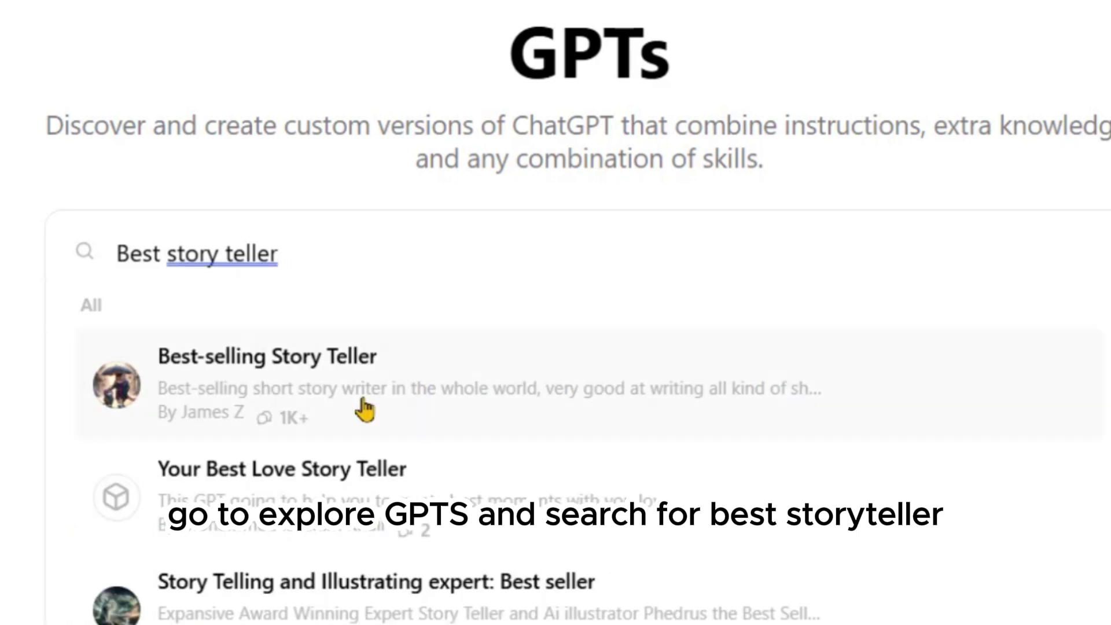
pyautogui.click(359, 386)
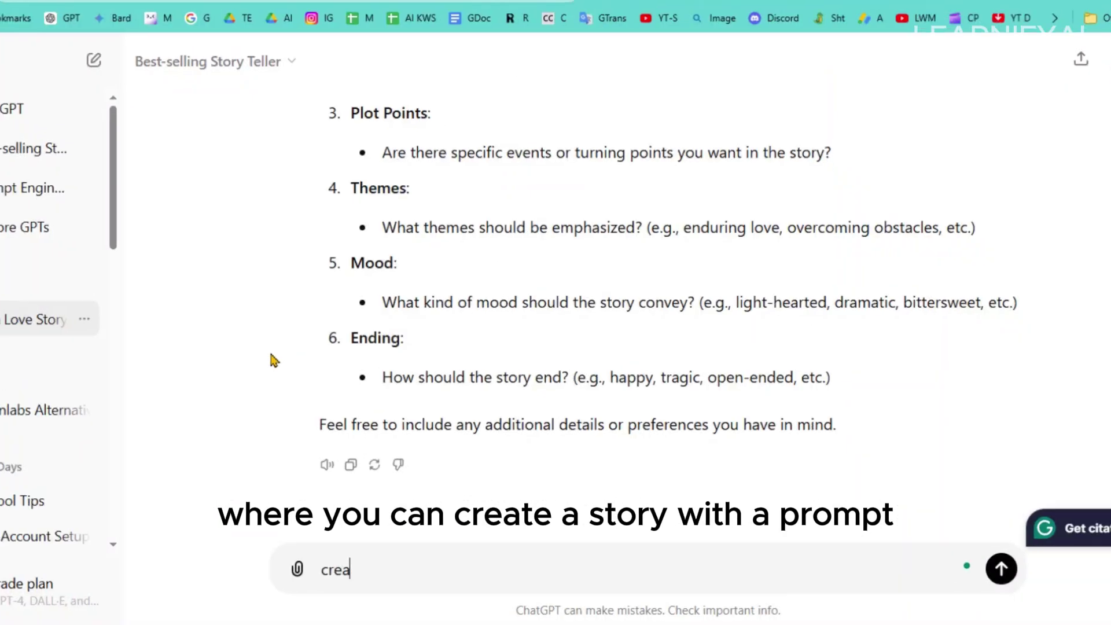
# Send the prompt "create a 100 word love story between mike and merry, who live in new york, and fall in love in collage, at the end they want to merry in future"
pyautogui.write('te a')
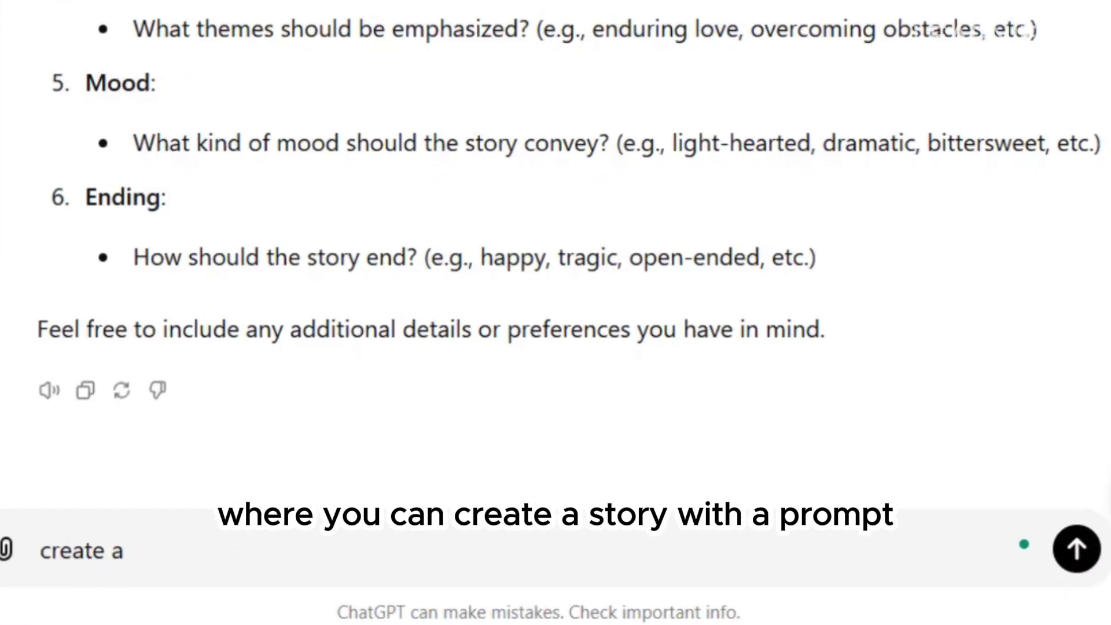
pyautogui.write(' about')
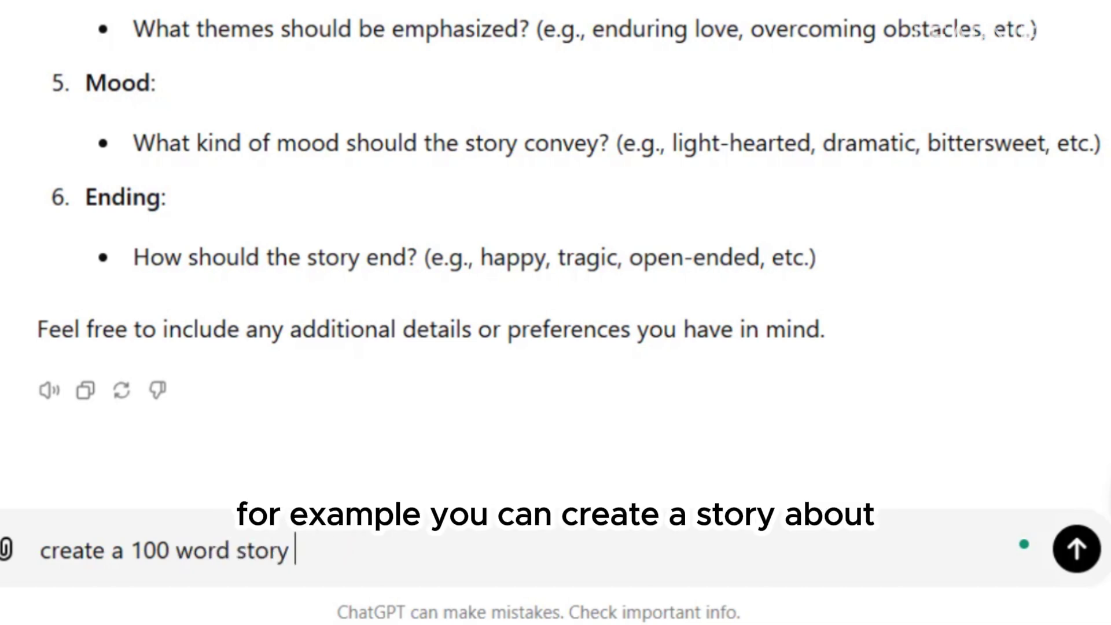
pyautogui.write('betw')
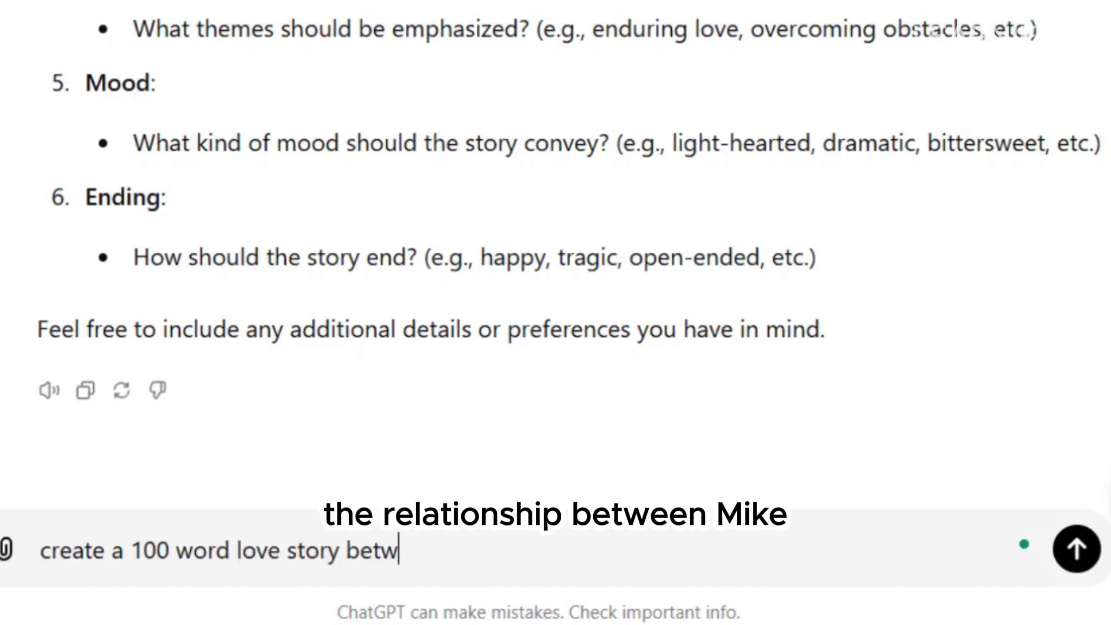
pyautogui.write('een mike and merry, who')
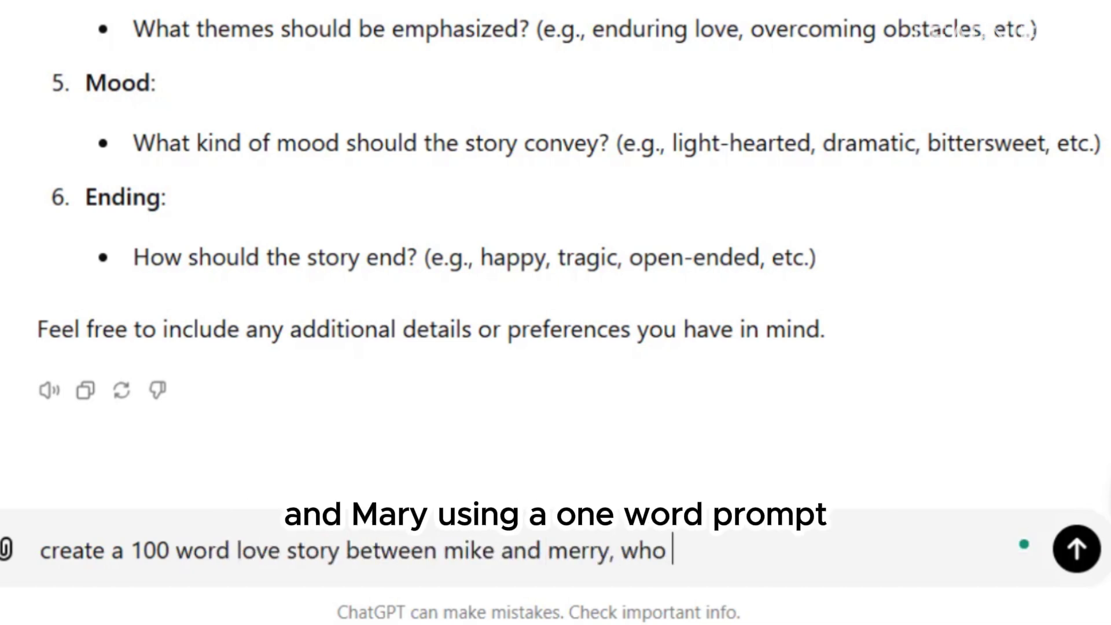
pyautogui.write(' live in new york, and fall in lo')
pyautogui.write('ve in collage,')
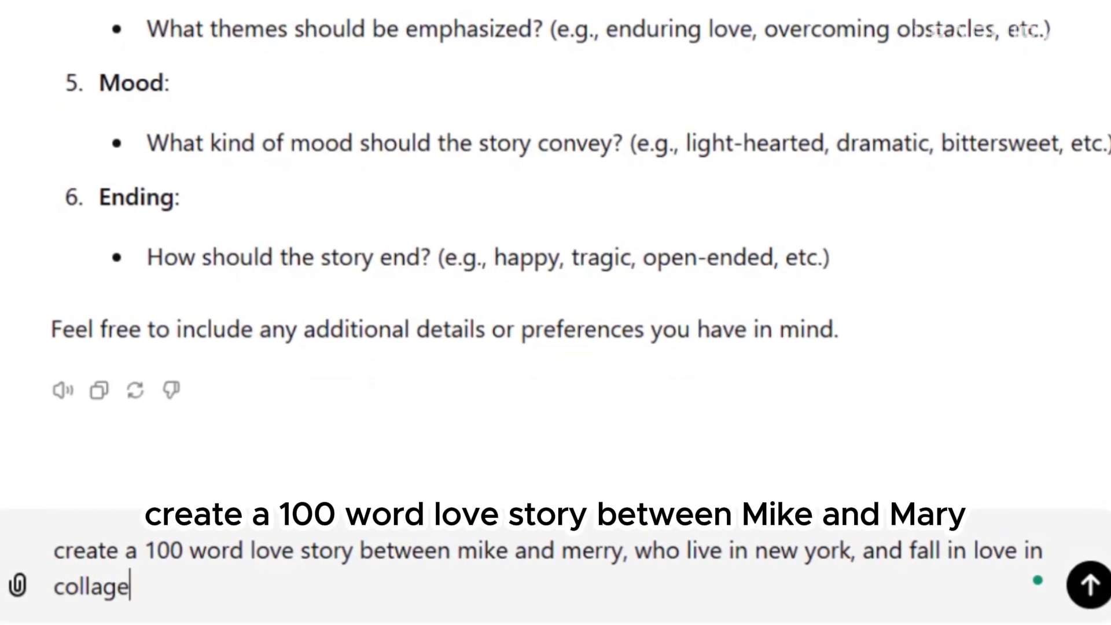
pyautogui.write(' at the end they want to merry')
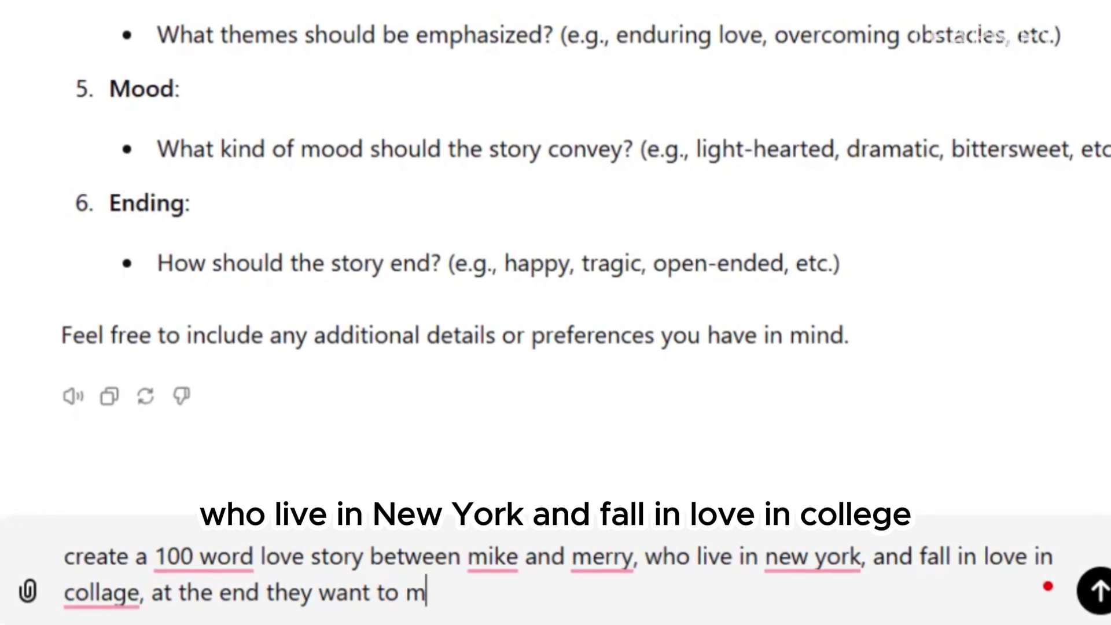
pyautogui.write(' in future')
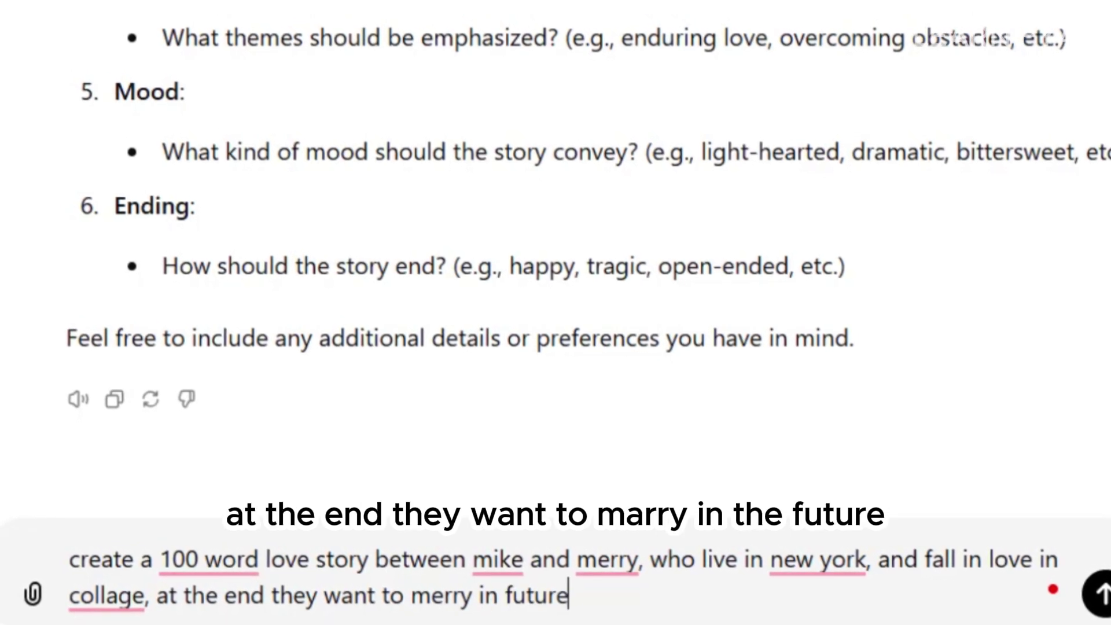
pyautogui.press('Return')
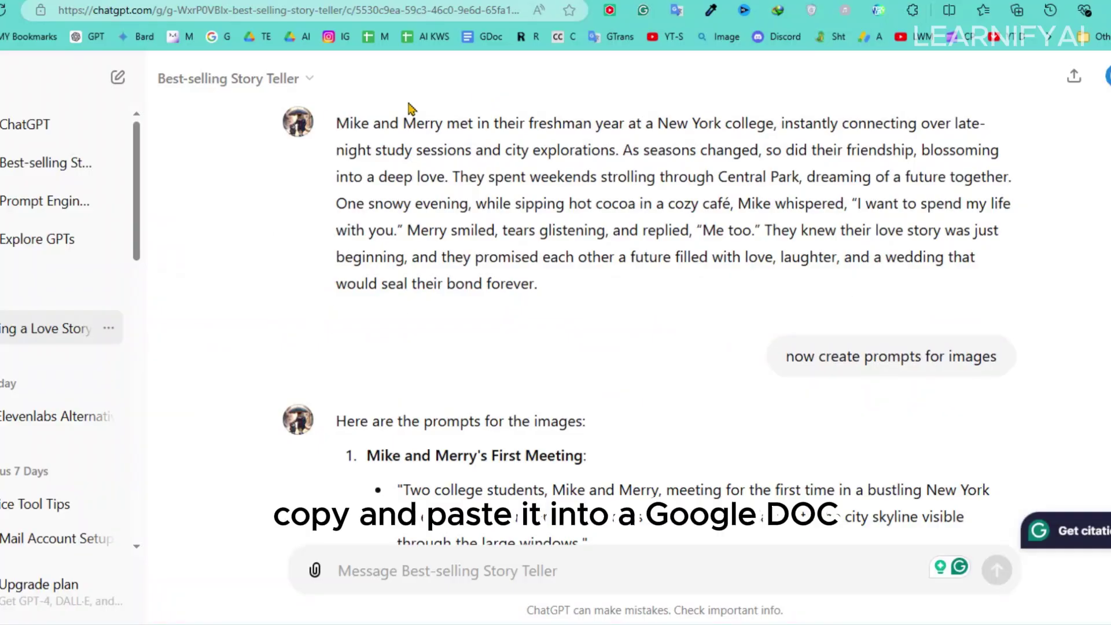
# Copy the generated love story and paste it into the blank Google Docs document
pyautogui.moveTo(337, 119); pyautogui.dragTo(536, 286)
pyautogui.hotkey('ctrl', 'c')
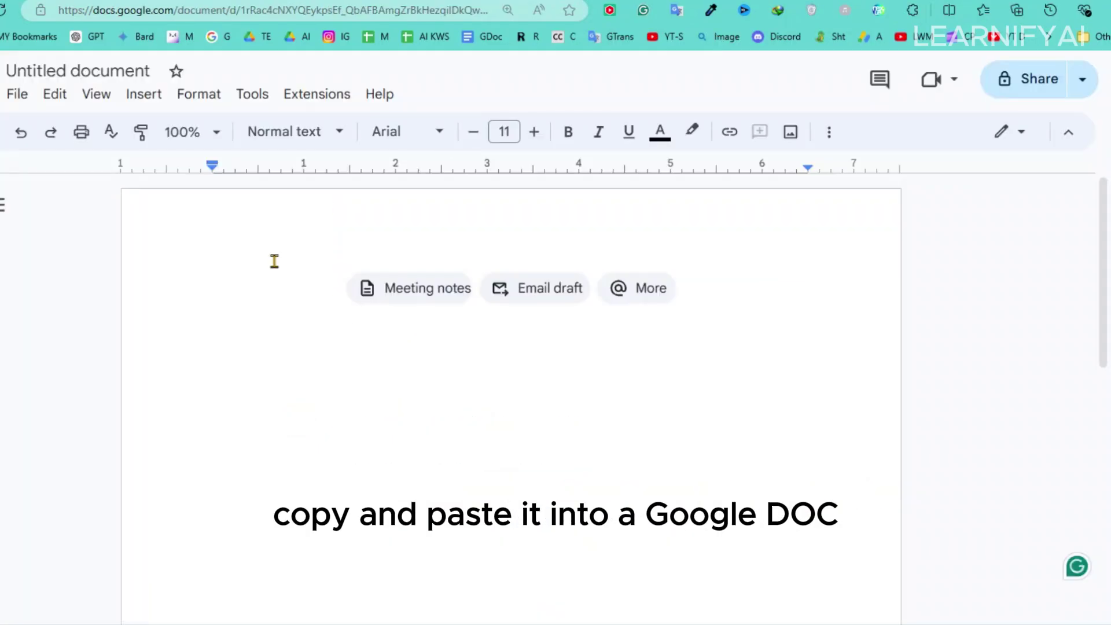
pyautogui.hotkey('ctrl', 'v')
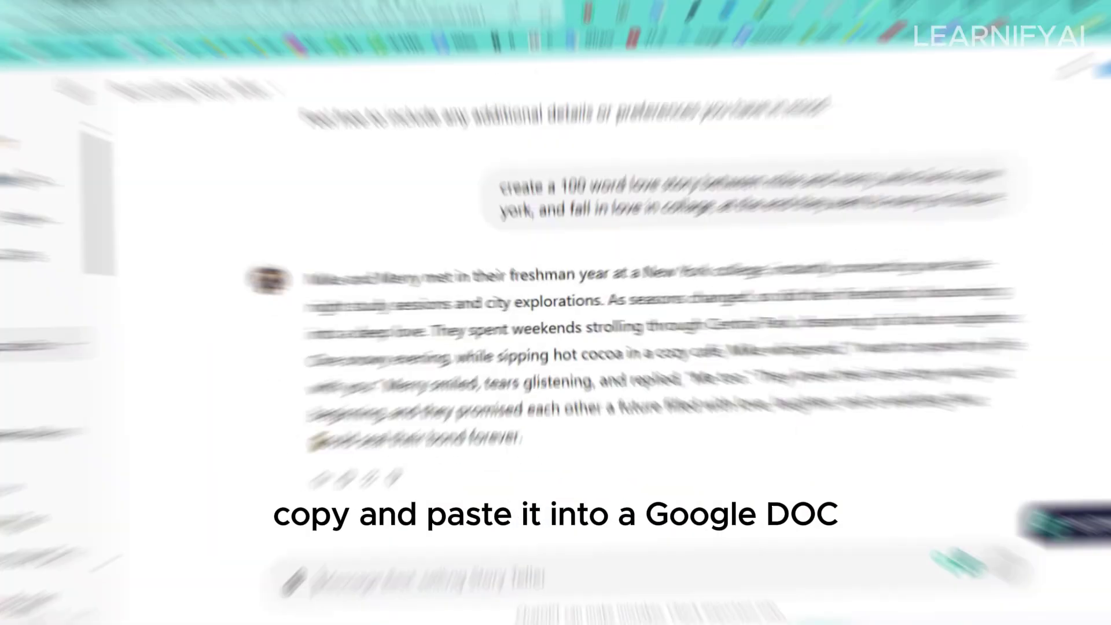
# Ask the Best-selling Story Teller chat in ChatGPT "now create prompts for images"
pyautogui.write('now ')
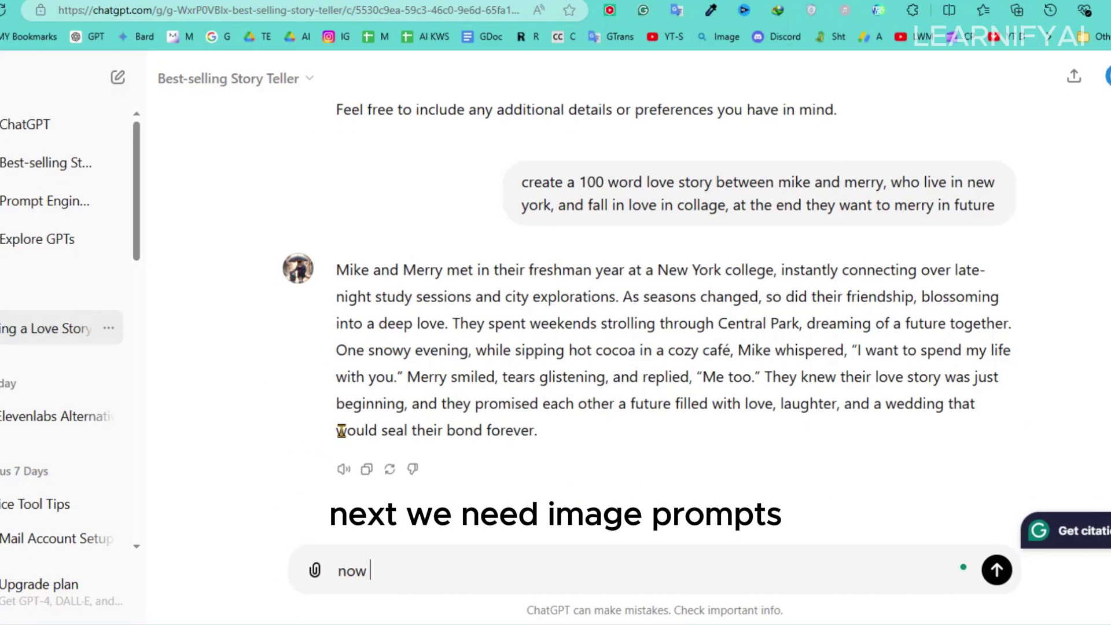
pyautogui.write('create ')
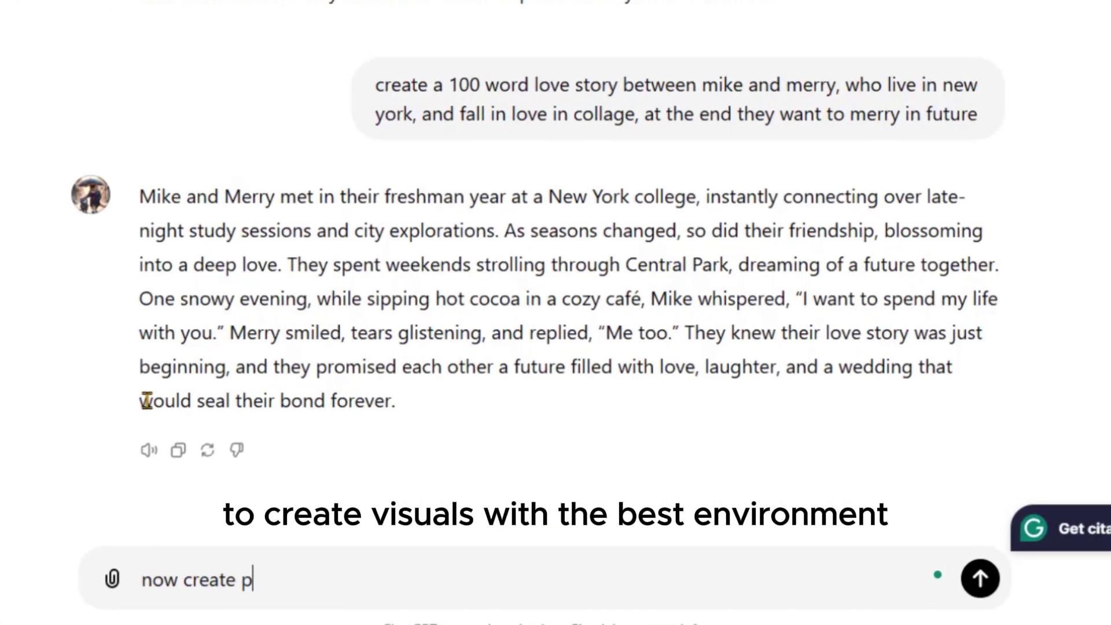
pyautogui.write('prompts for images')
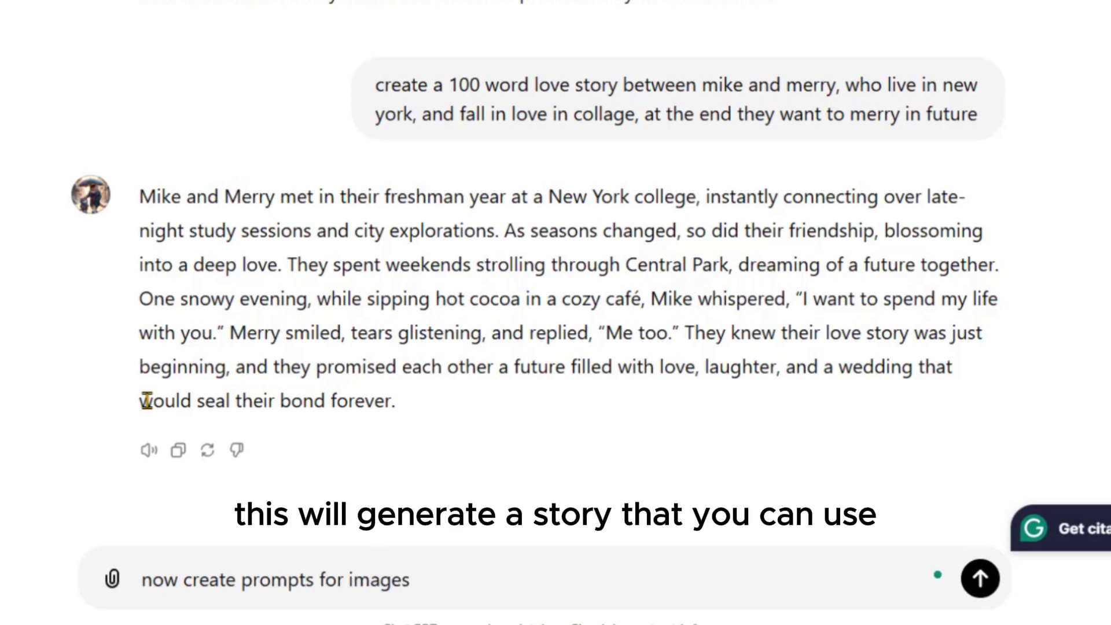
pyautogui.press('Return')
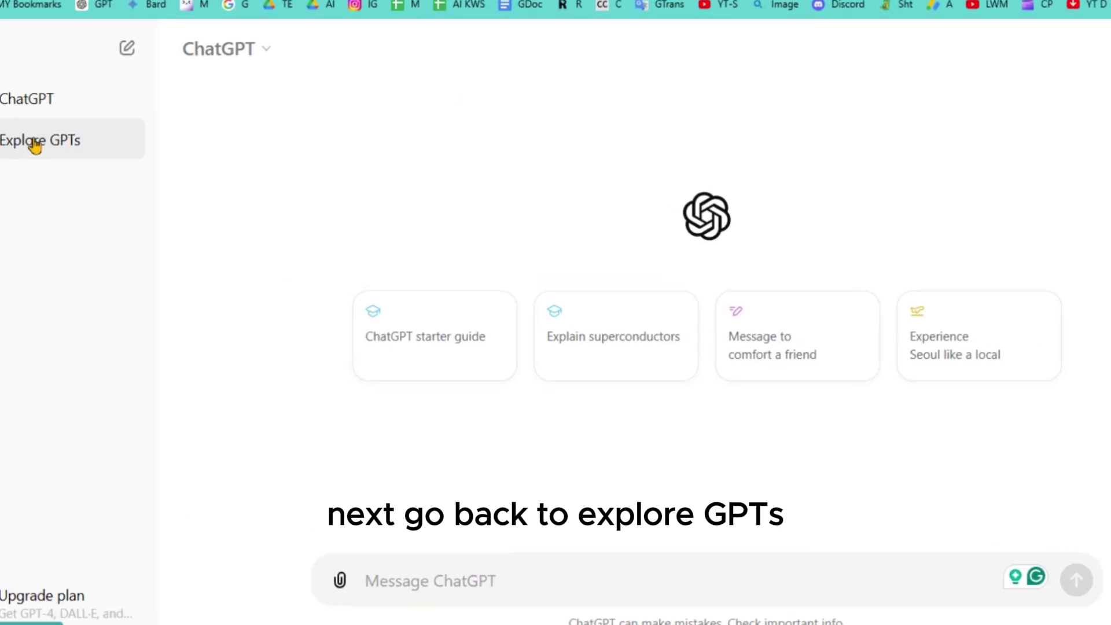
# Search the GPTs for Leonardo and start a chat with Leonardo AI Prompt Maker
pyautogui.click(36, 147)
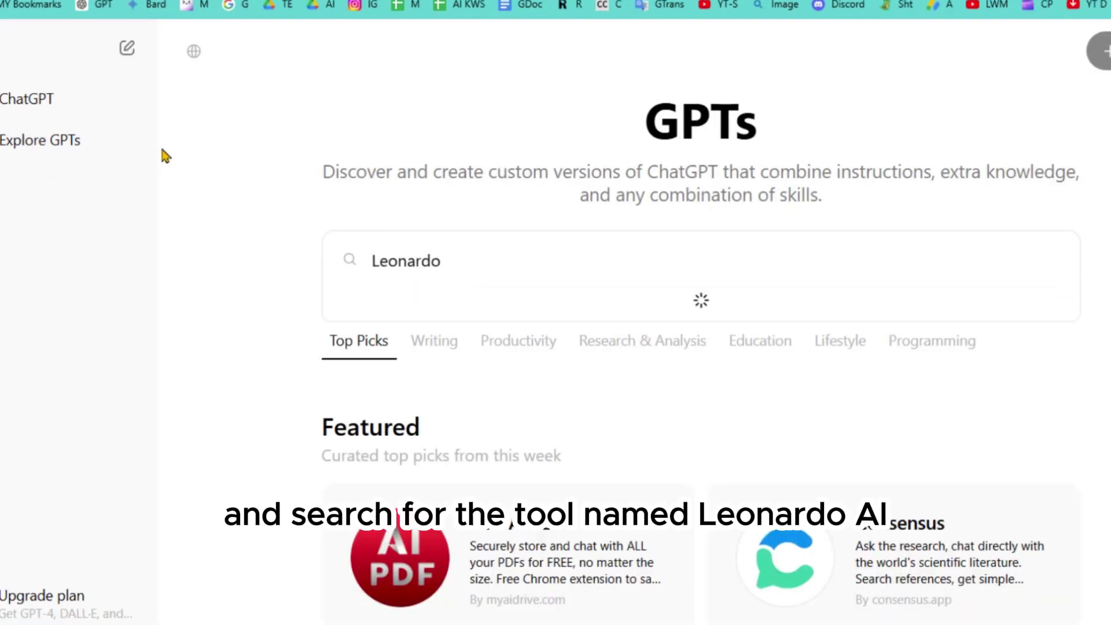
pyautogui.click(584, 356)
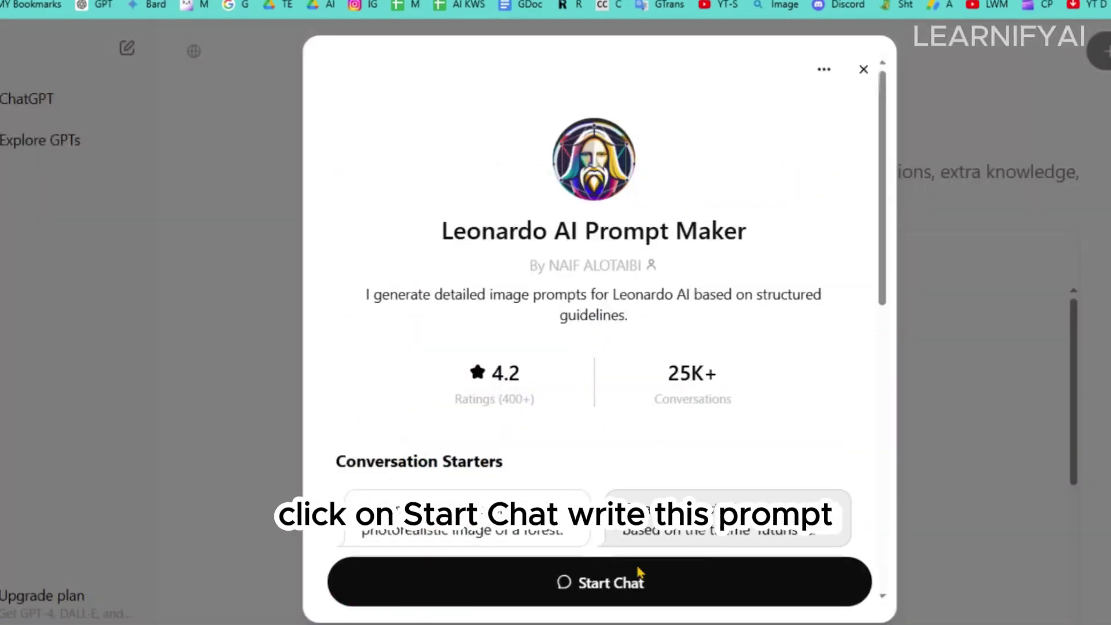
pyautogui.click(612, 583)
# Send "i am giving the raw image prompt, please make more best this prompt as you can:" followed by the copied First Meeting prompt
pyautogui.write('i am giving the raw image prompt, plew')
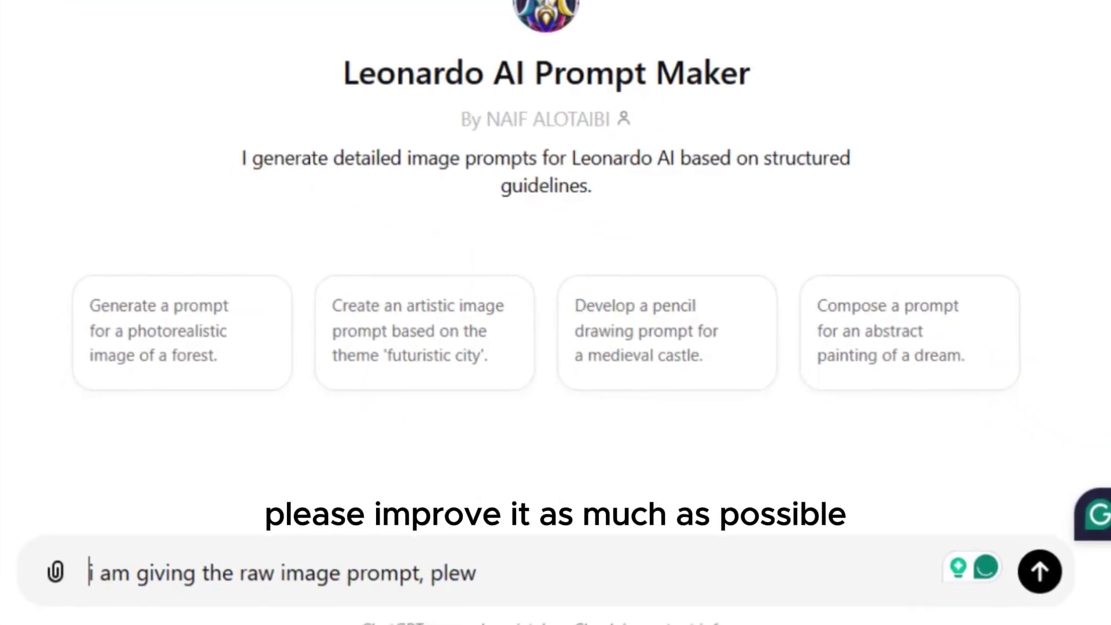
pyautogui.press('BackSpace')
pyautogui.write('ase make more best this prompt a')
pyautogui.press('BackSpace')
pyautogui.write('as you can:')
pyautogui.hotkey('ctrl', 'v')
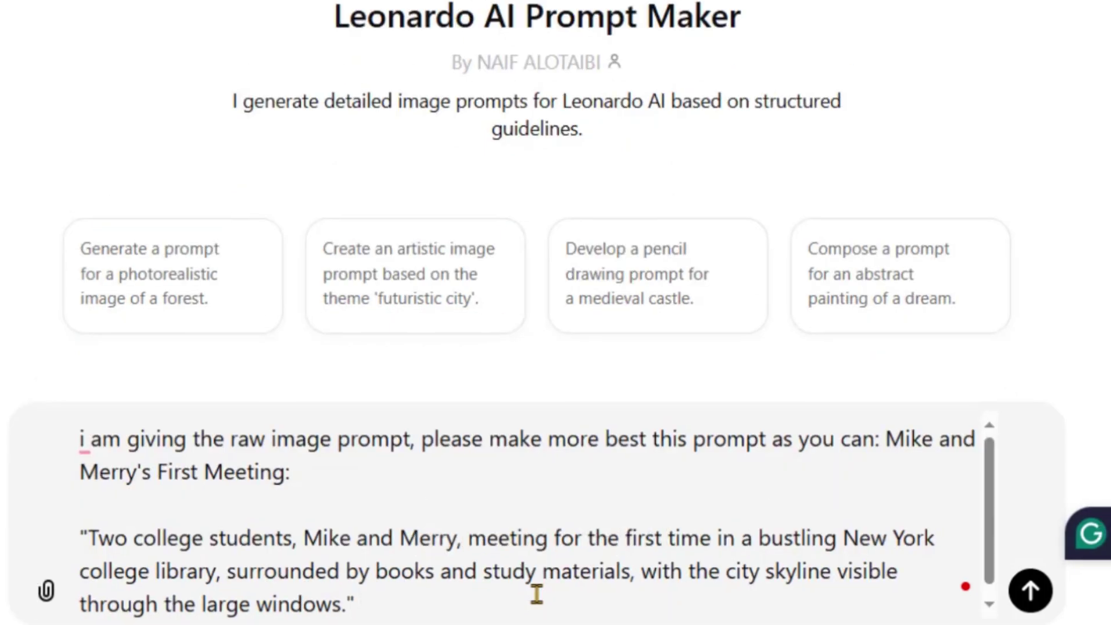
pyautogui.press('Return')
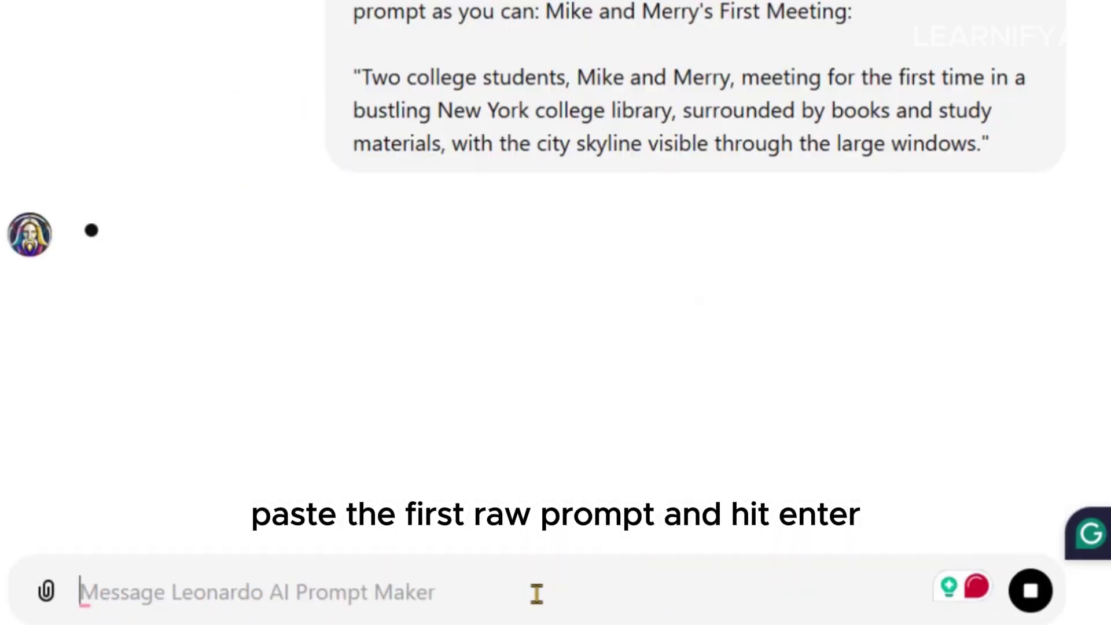
# Copy one of the improved image prompts and paste it below the story in the Google Docs document
pyautogui.scroll(8, 954, 173)
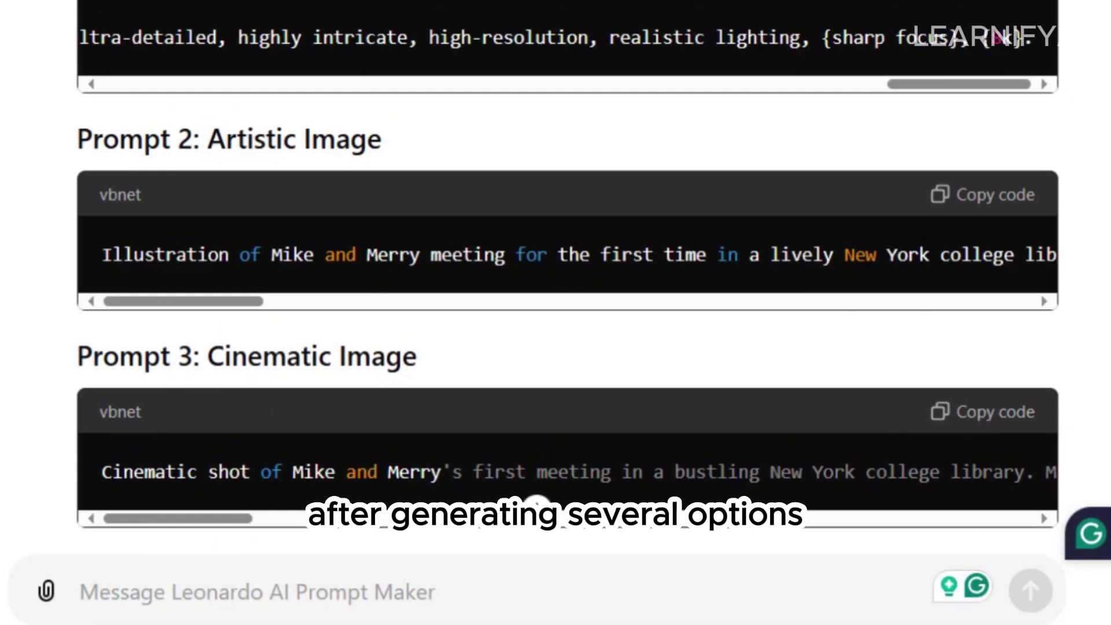
pyautogui.click(965, 125)
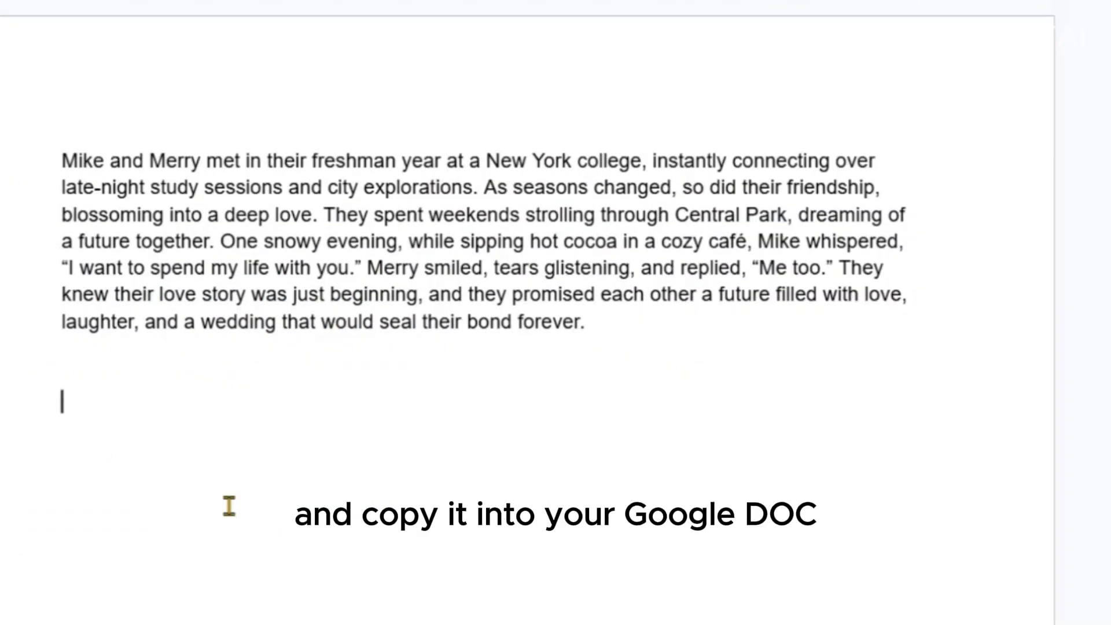
pyautogui.hotkey('ctrl', 'v')
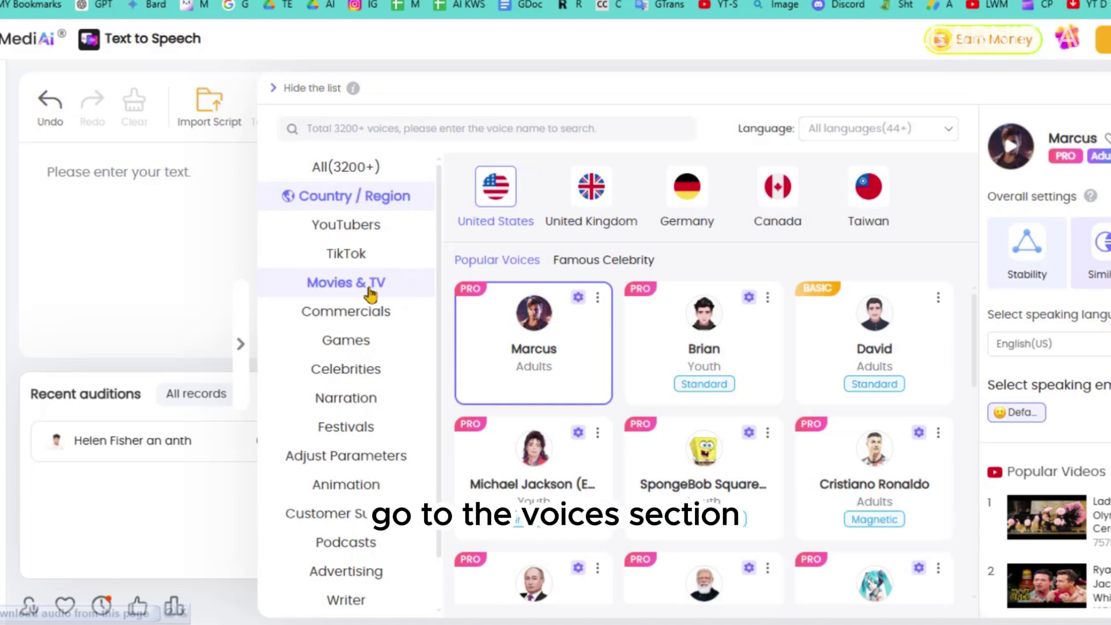
# Choose the adult male voice Oliver from the Podcasts category in MediAi Text to Speech
pyautogui.click(369, 294)
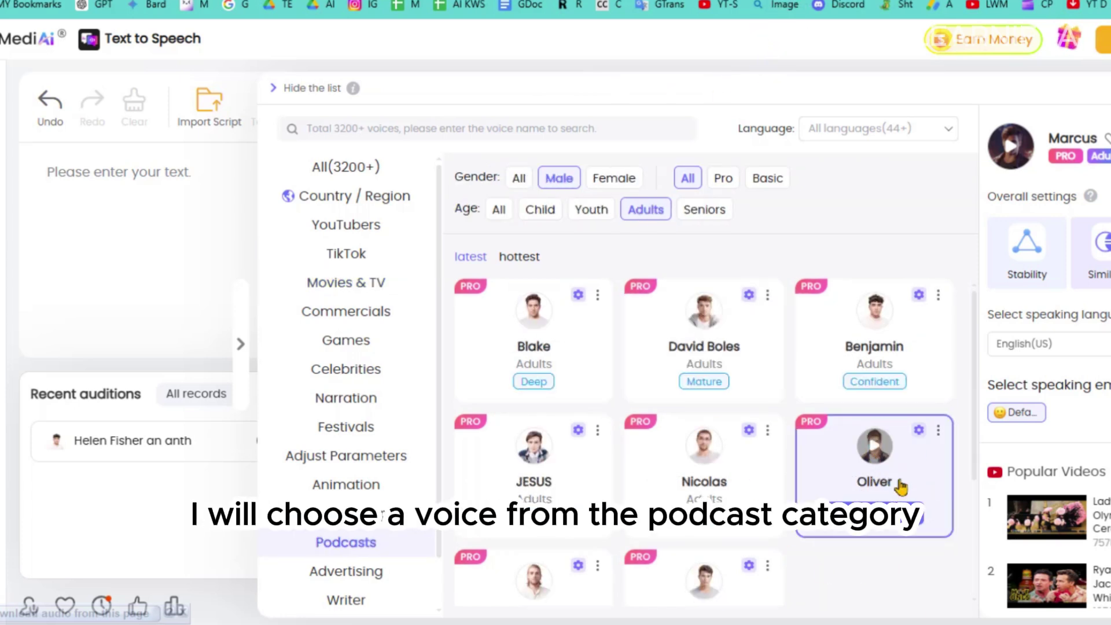
pyautogui.click(874, 513)
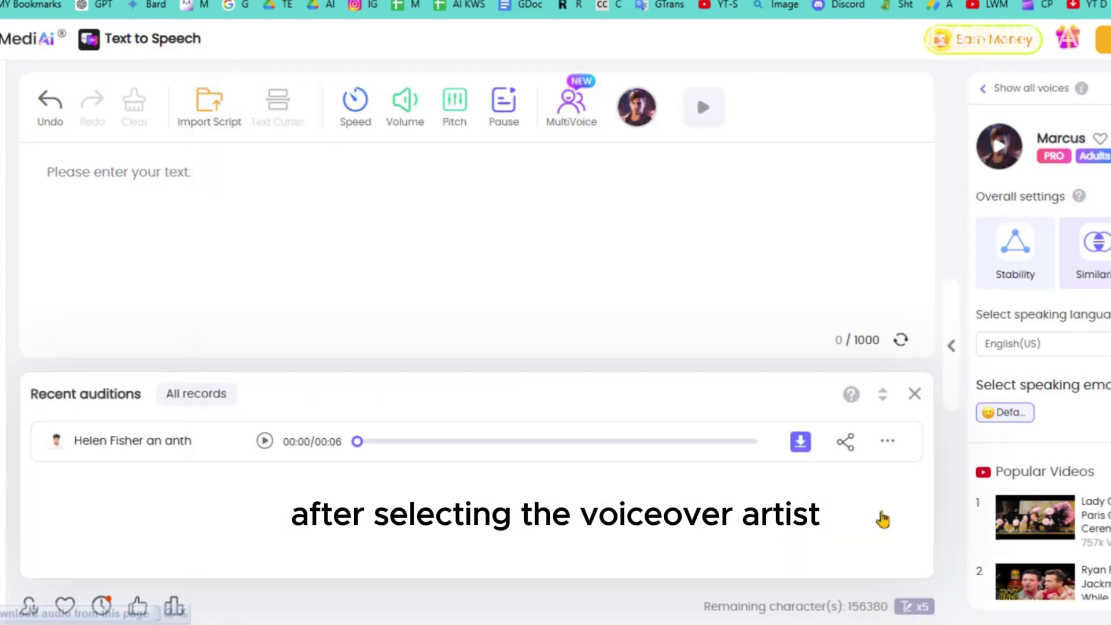
# Paste the full story into the text-to-speech box to generate its voiceover, and open the audio downloader for the resulting file
pyautogui.moveTo(230, 276); pyautogui.dragTo(668, 393)
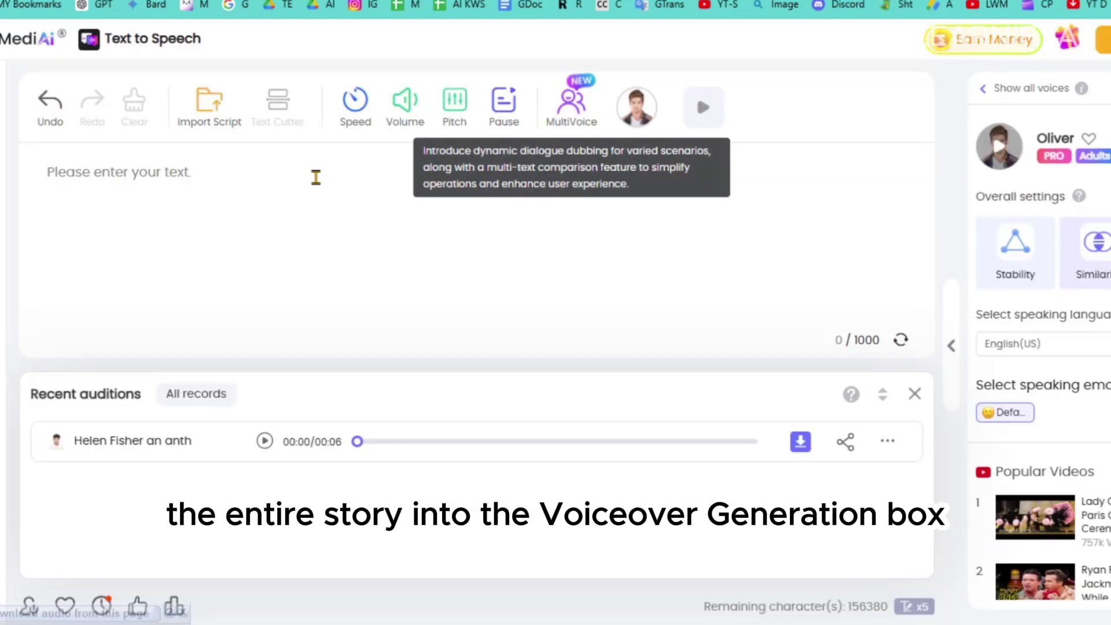
pyautogui.click(276, 176)
pyautogui.hotkey('ctrl', 'v')
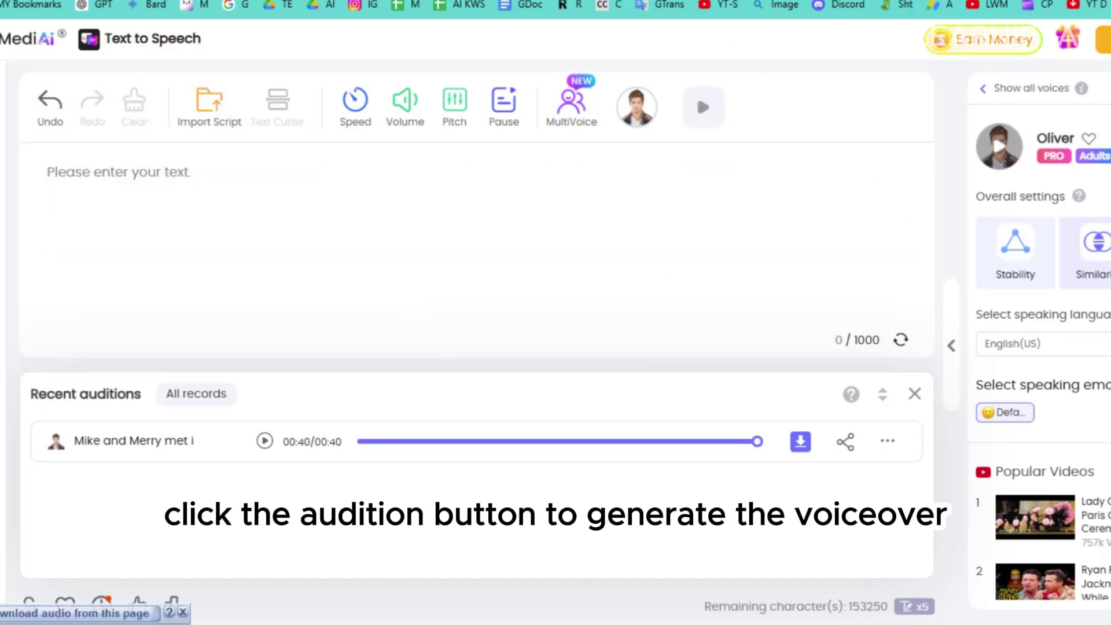
pyautogui.click(768, 3)
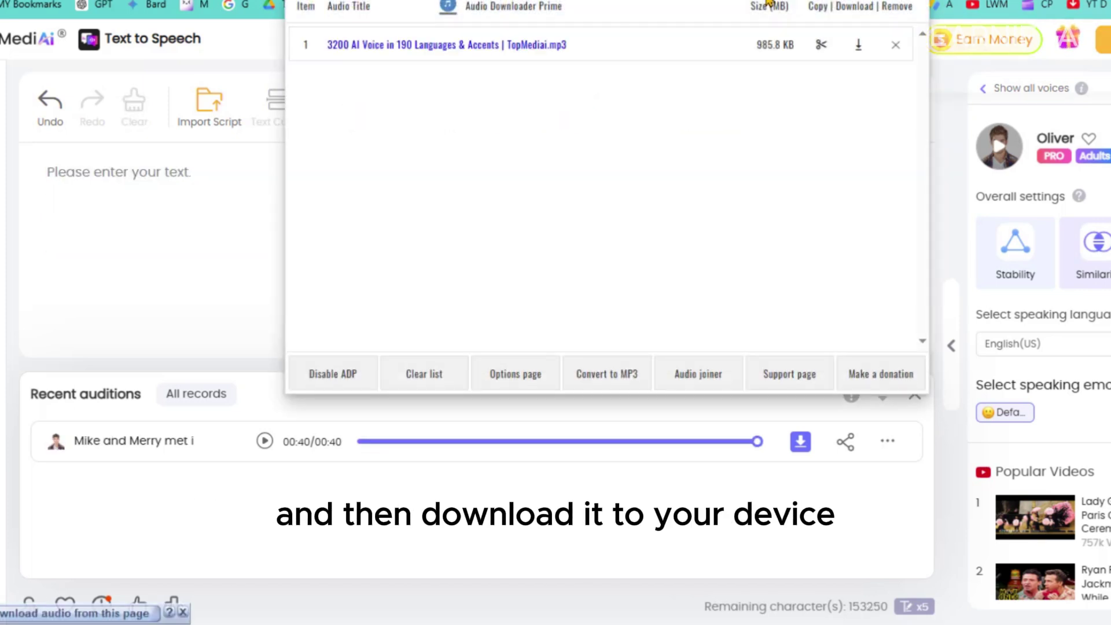
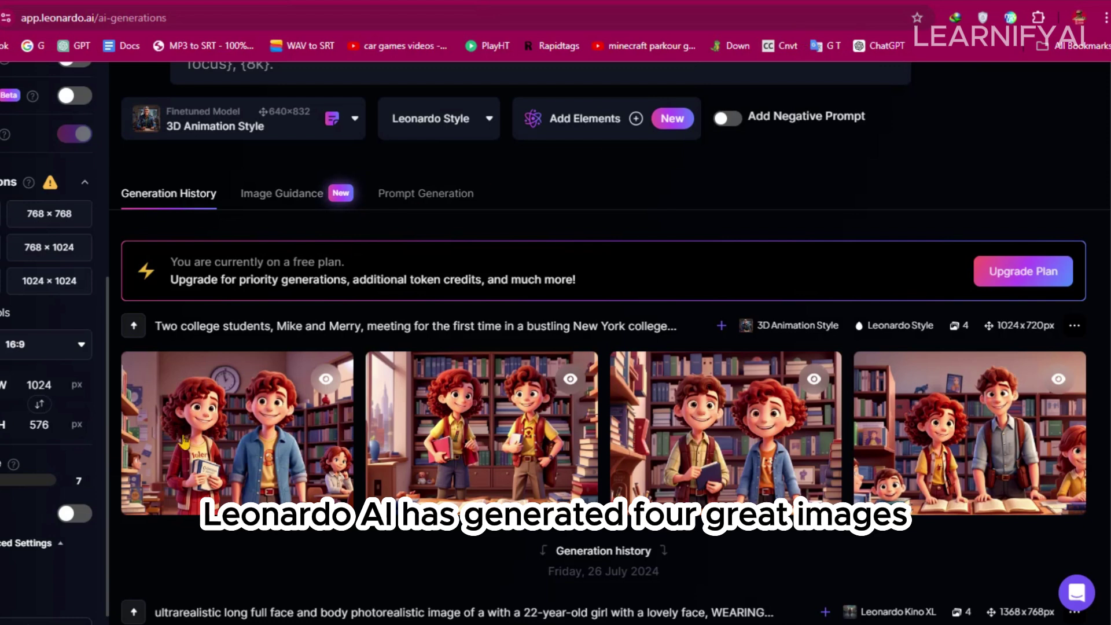
# View the generated images of the two students' library meeting one after another at full size in Leonardo
pyautogui.click(278, 418)
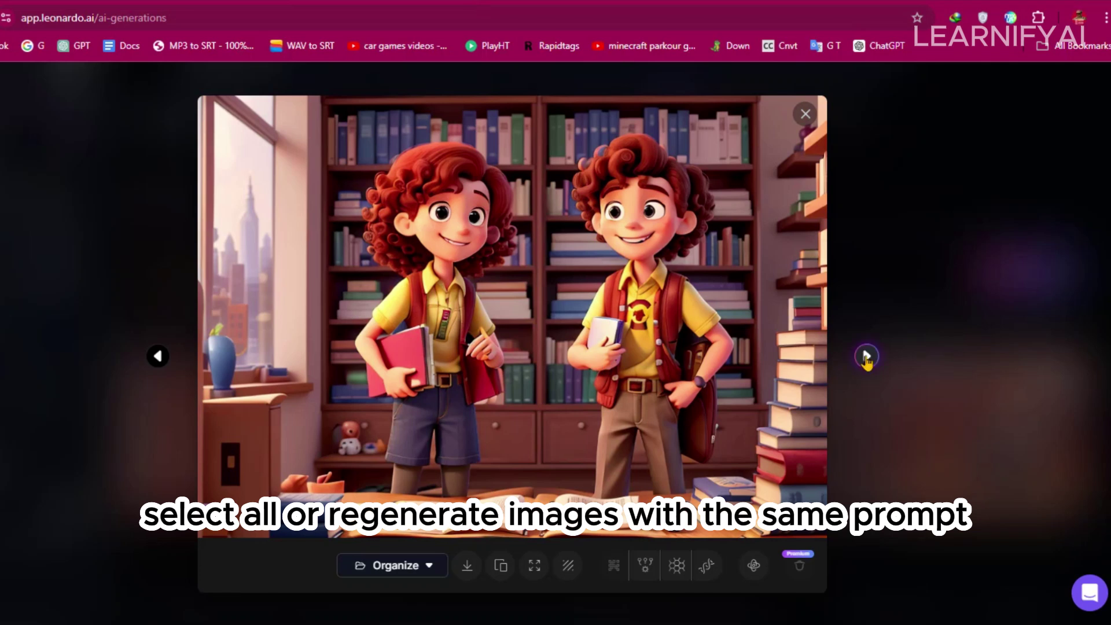
pyautogui.click(866, 356)
pyautogui.click(866, 355)
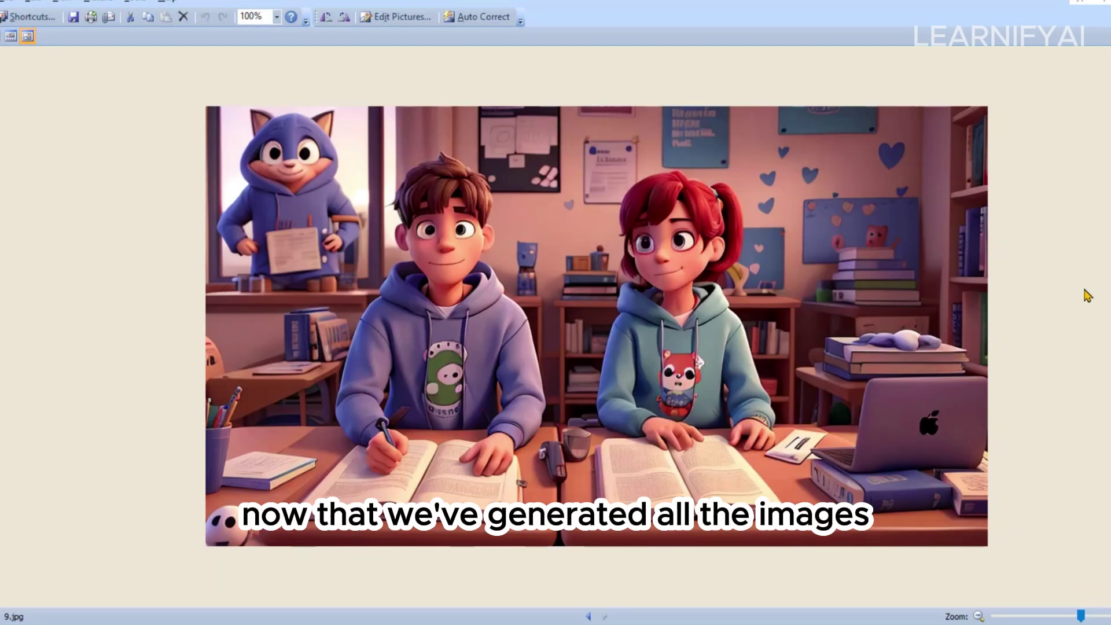
# Page through the saved story images in the picture viewer, starting from 9.jpg
pyautogui.press('Right')
pyautogui.press('Right')
pyautogui.press('Right')
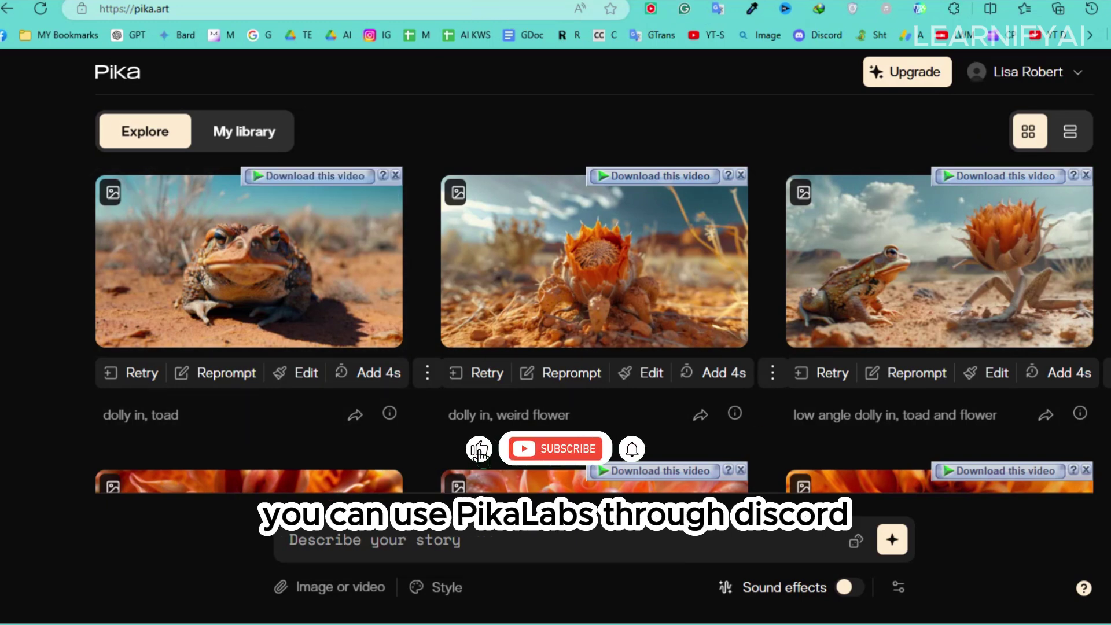
# Turn off the video download overlay on the Pika page and browse the example videos in the Explore gallery
pyautogui.click(819, 10)
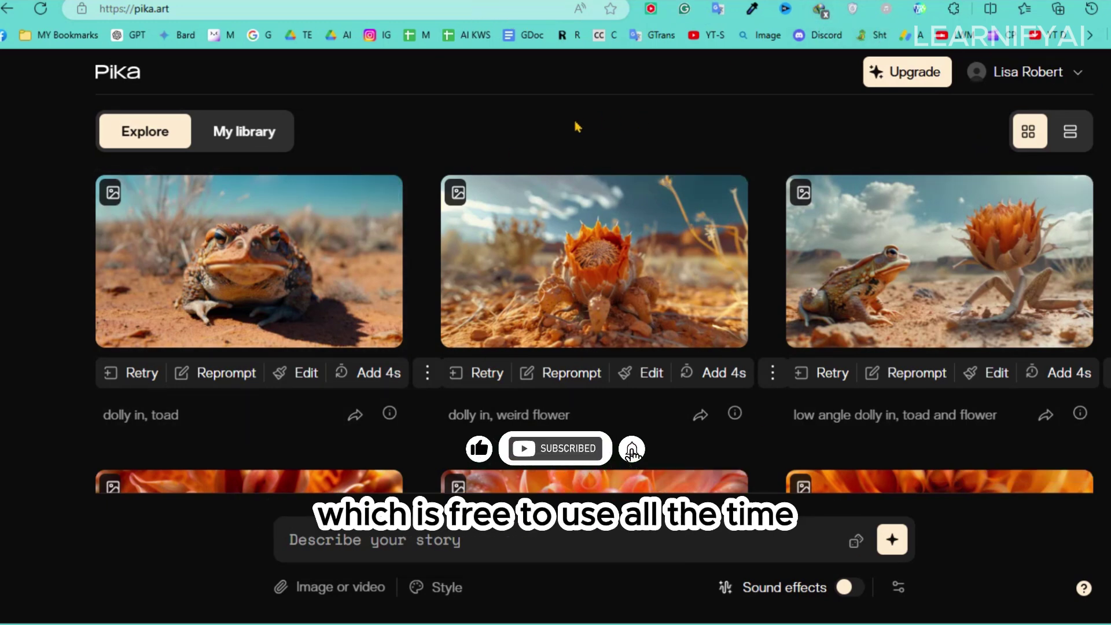
pyautogui.scroll(-9, 593, 290)
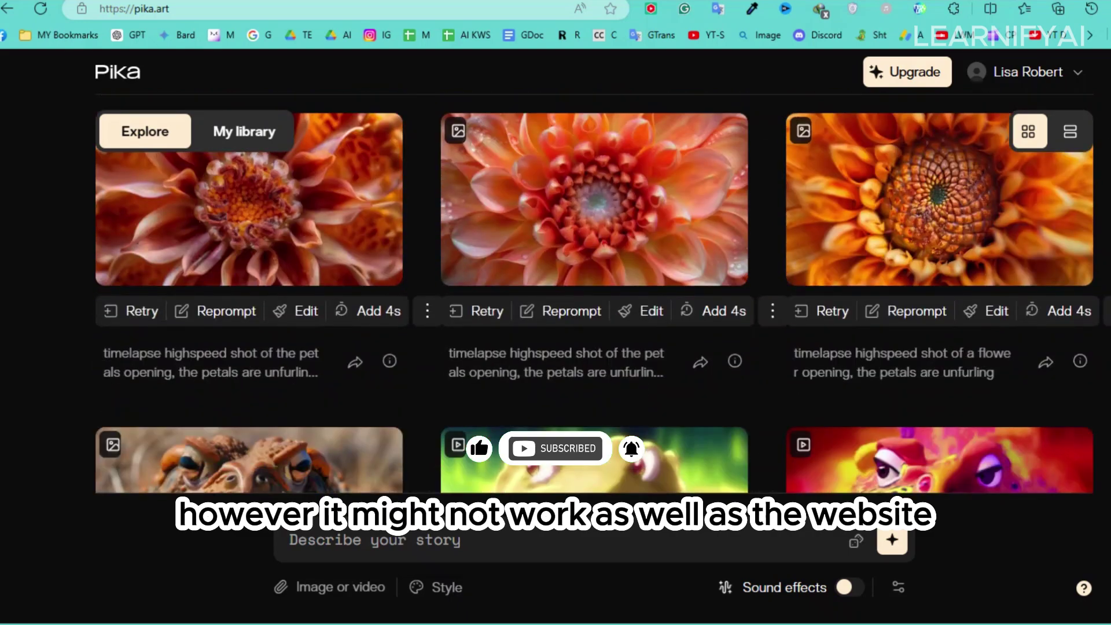
pyautogui.scroll(-6, 593, 289)
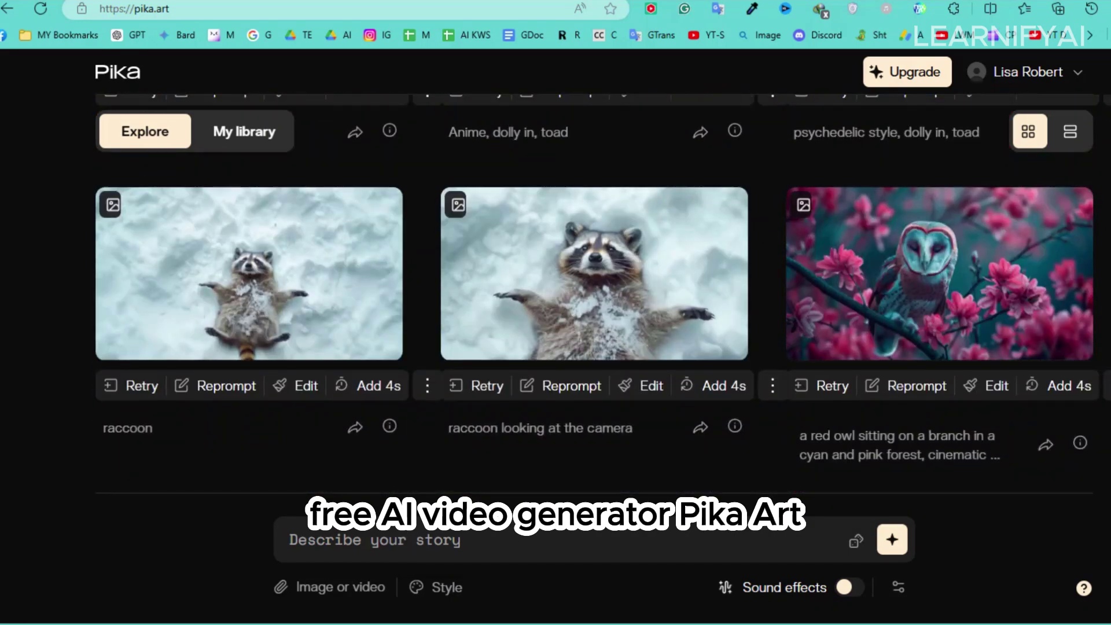
pyautogui.scroll(-6, 594, 290)
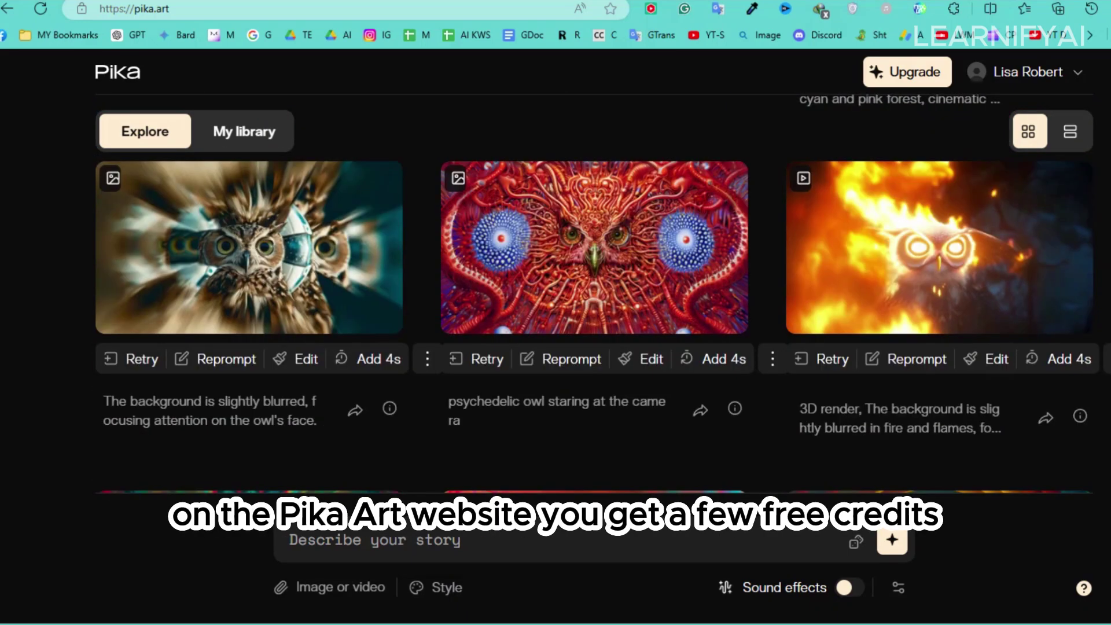
pyautogui.scroll(-6, 593, 289)
pyautogui.scroll(-6, 593, 290)
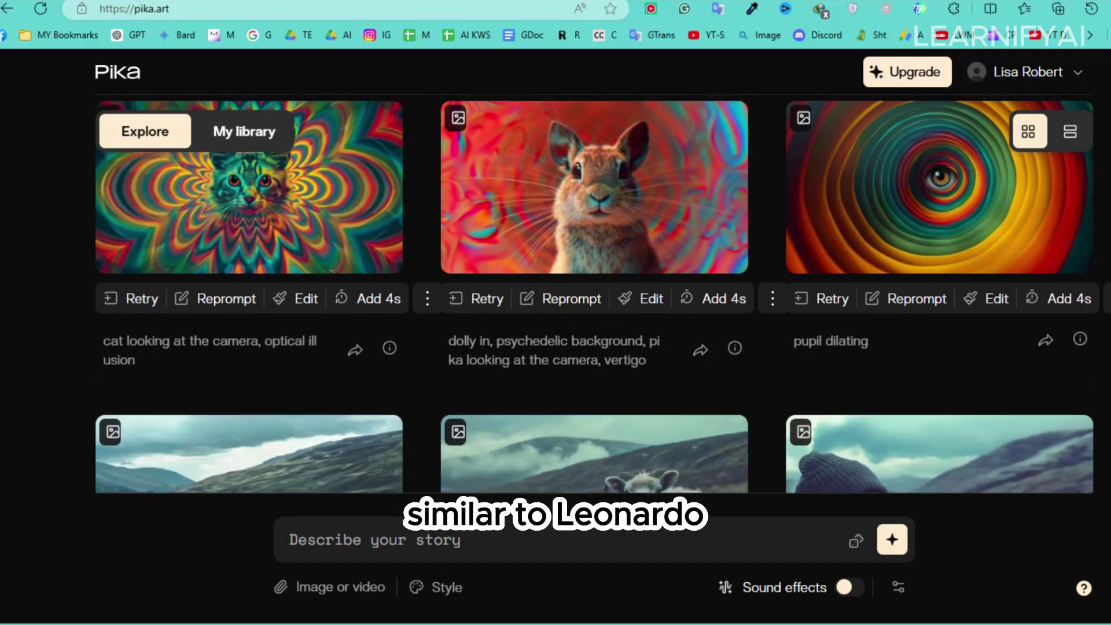
pyautogui.scroll(-1, 593, 289)
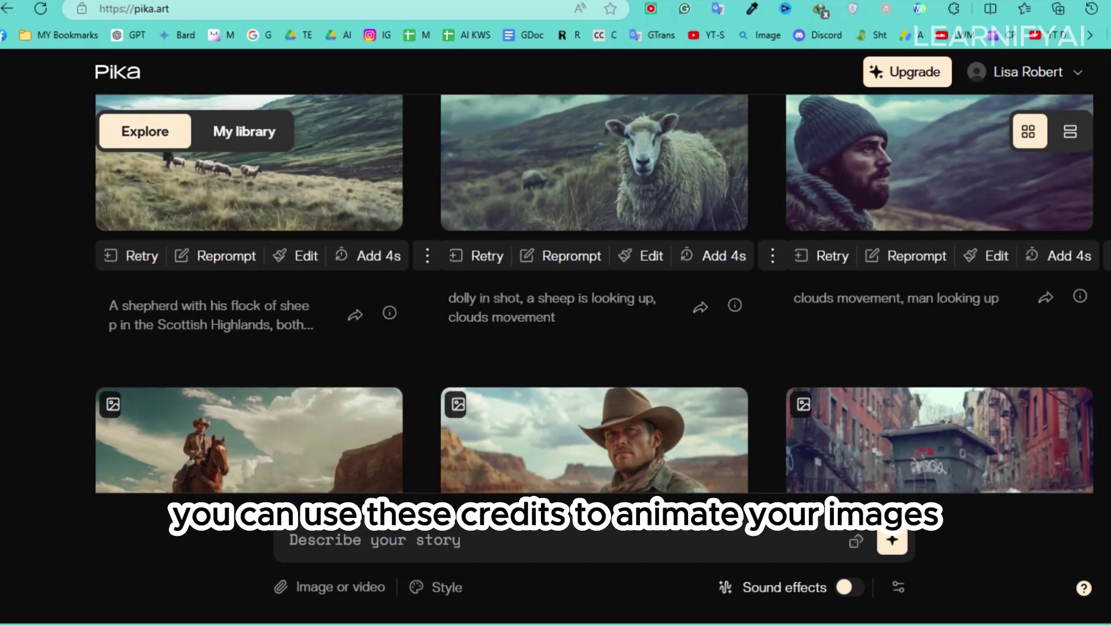
pyautogui.scroll(-3, 594, 289)
pyautogui.scroll(-14, 594, 289)
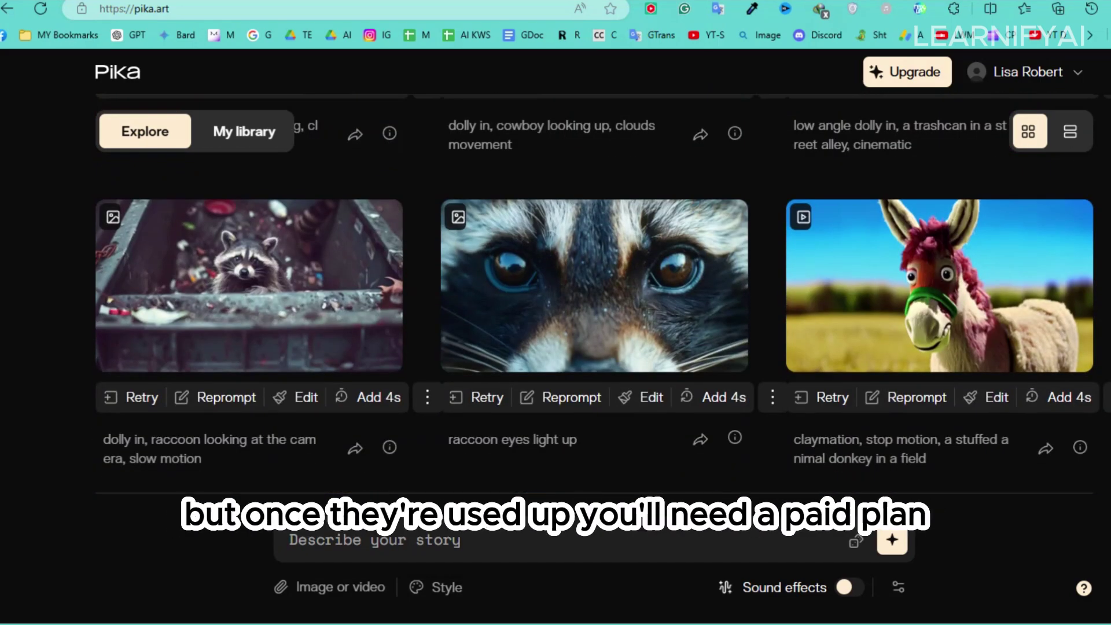
pyautogui.scroll(-14, 594, 289)
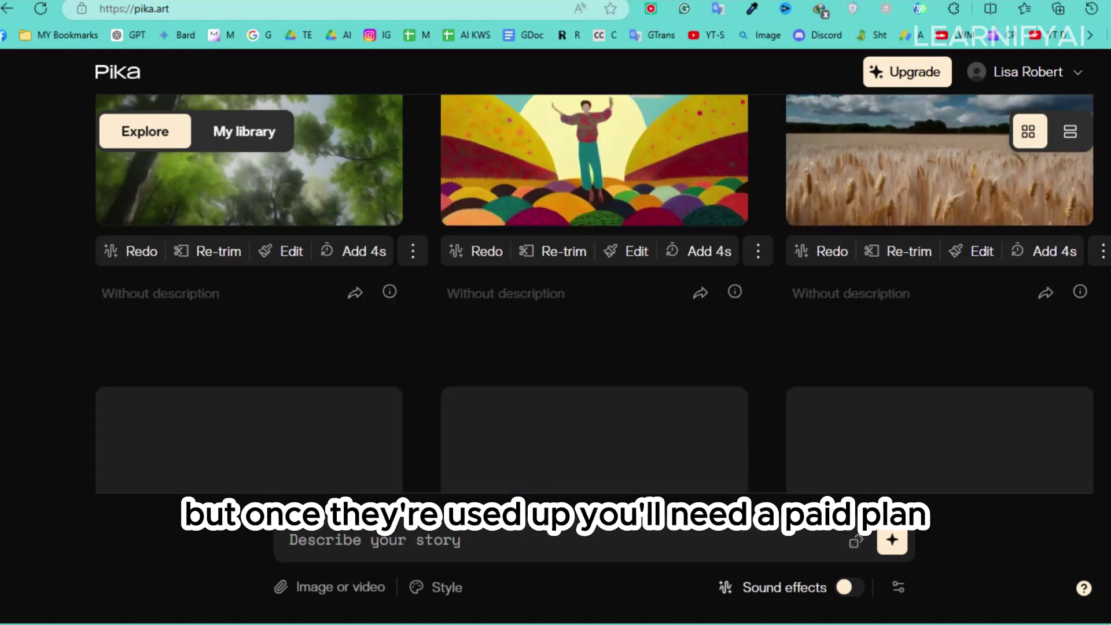
pyautogui.scroll(9, 593, 289)
pyautogui.scroll(-3, 593, 289)
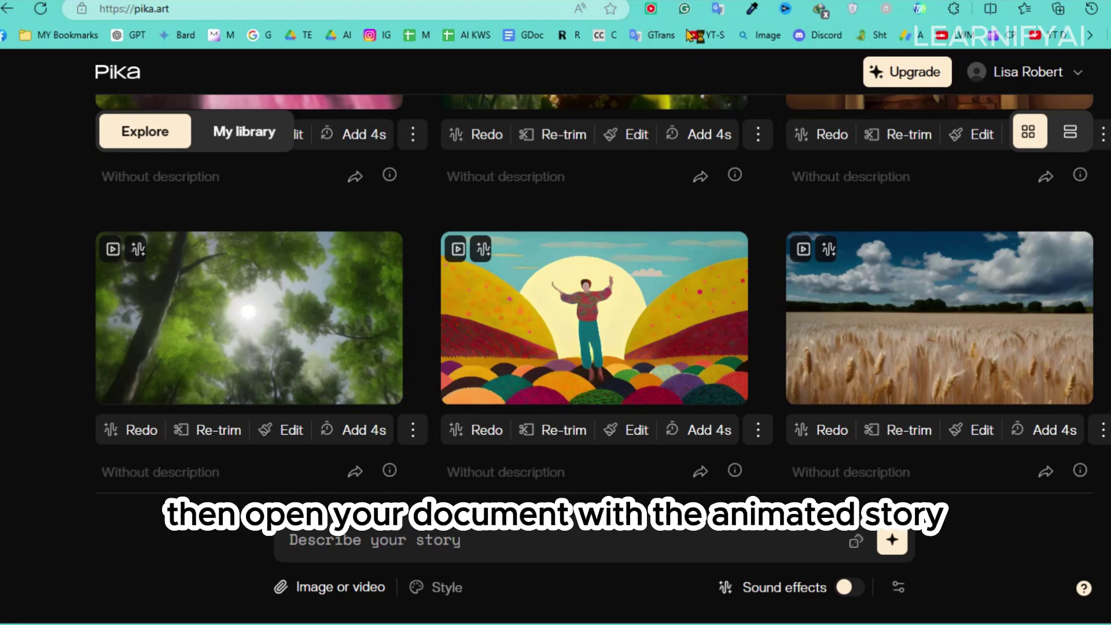
# Upload 1.jpg to Pika and generate a video from the description of Mike and Merry's college library meeting, ending with "camera zoom out"
pyautogui.click(330, 587)
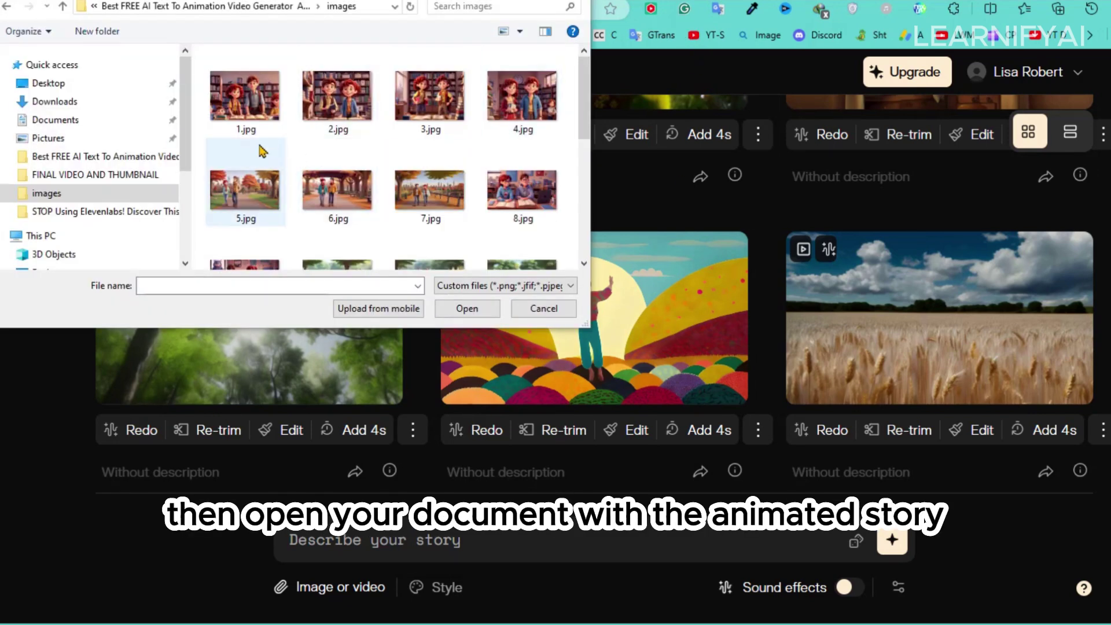
pyautogui.doubleClick(259, 135)
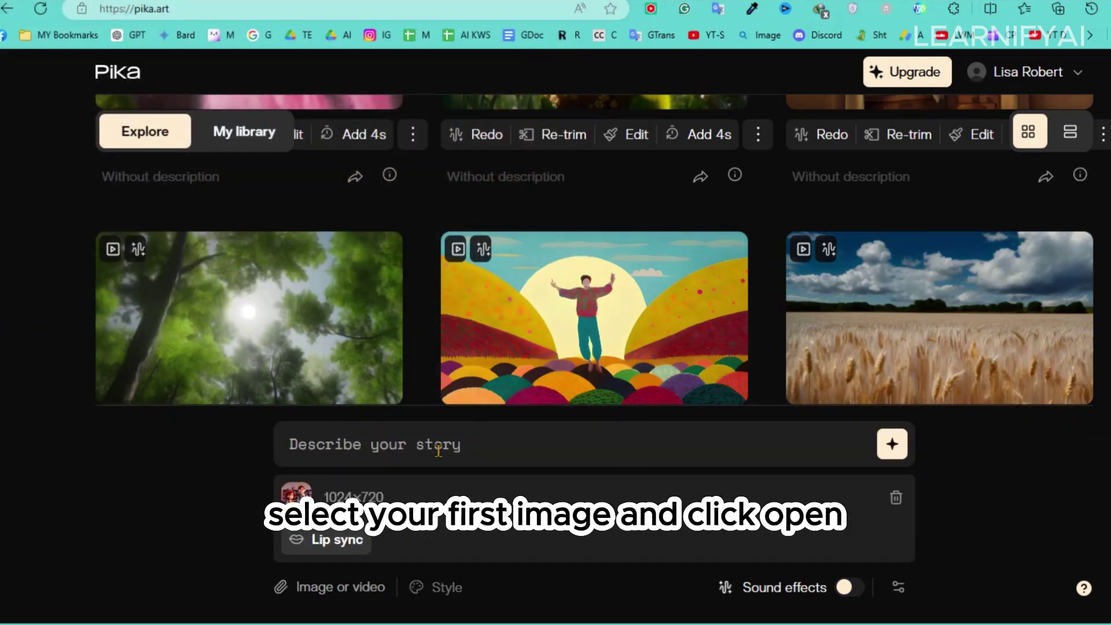
pyautogui.write('Mike and Merry, two college students, meet for the first time in a busy New York college library with a city skyline visible through the large windows.')
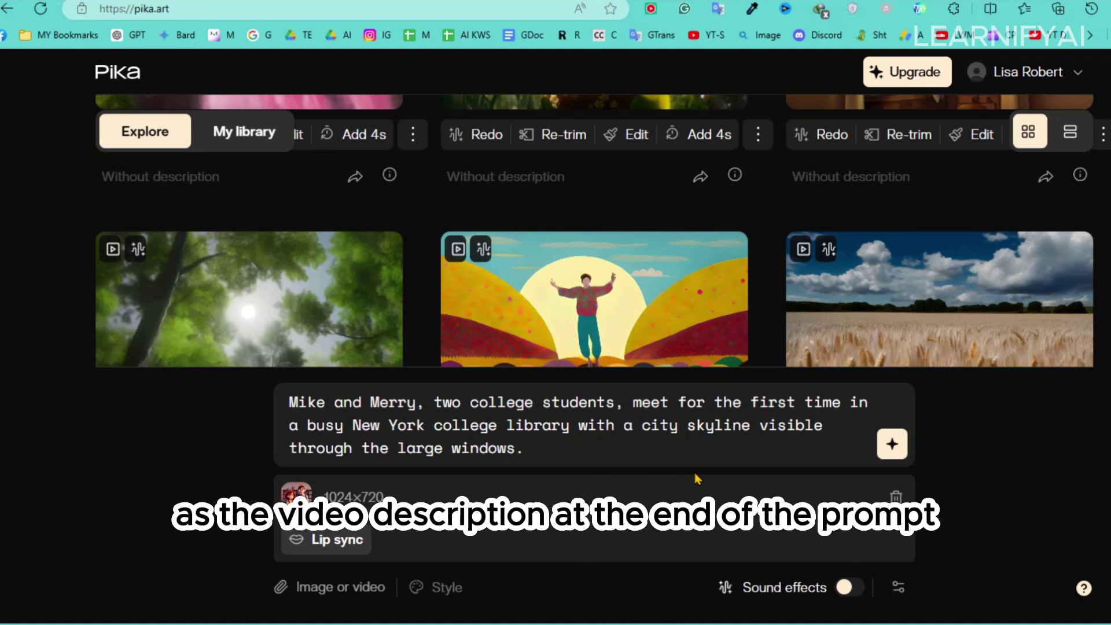
pyautogui.write('camera zoom out')
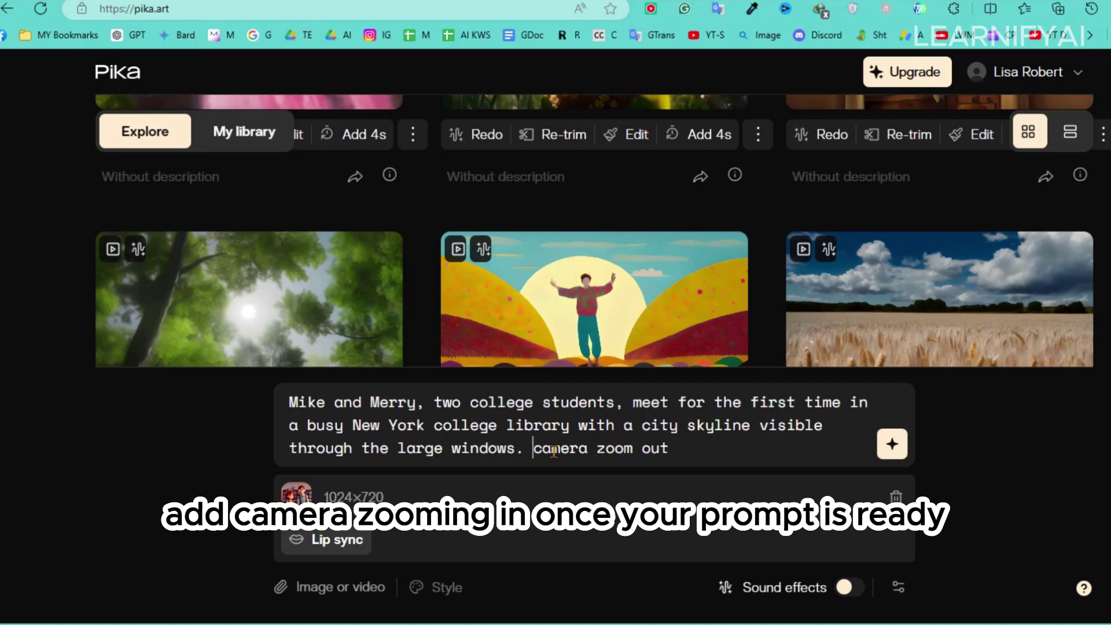
pyautogui.click(695, 452)
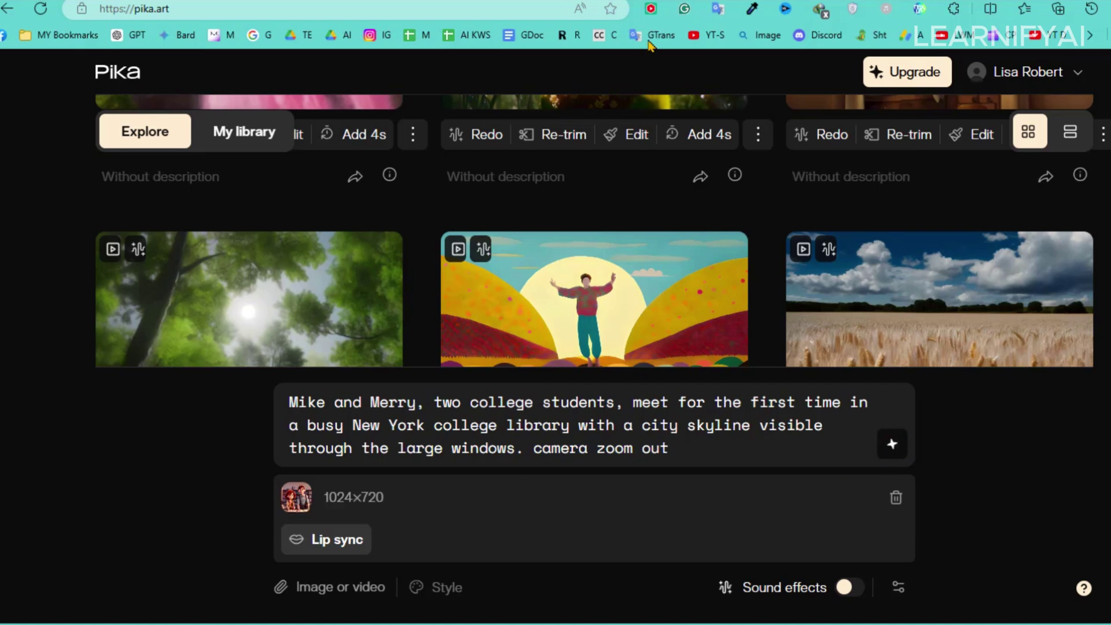
pyautogui.click(892, 444)
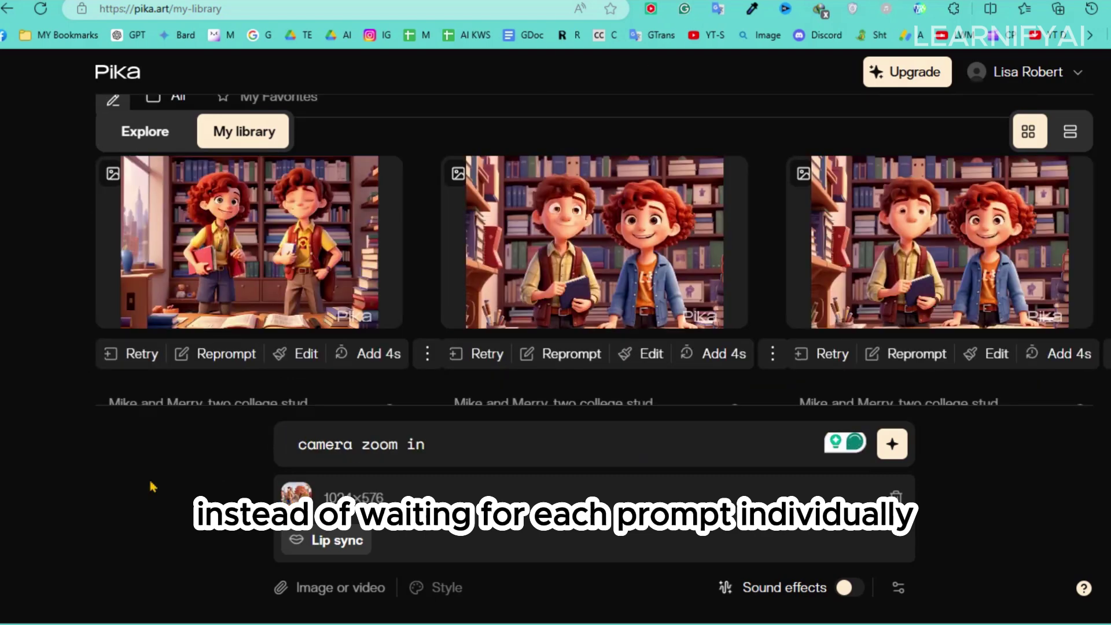
# Insert the autumn park scene description before "camera zoom in" in the Pika prompt, and view the generated park video
pyautogui.moveTo(461, 448); pyautogui.dragTo(649, 461)
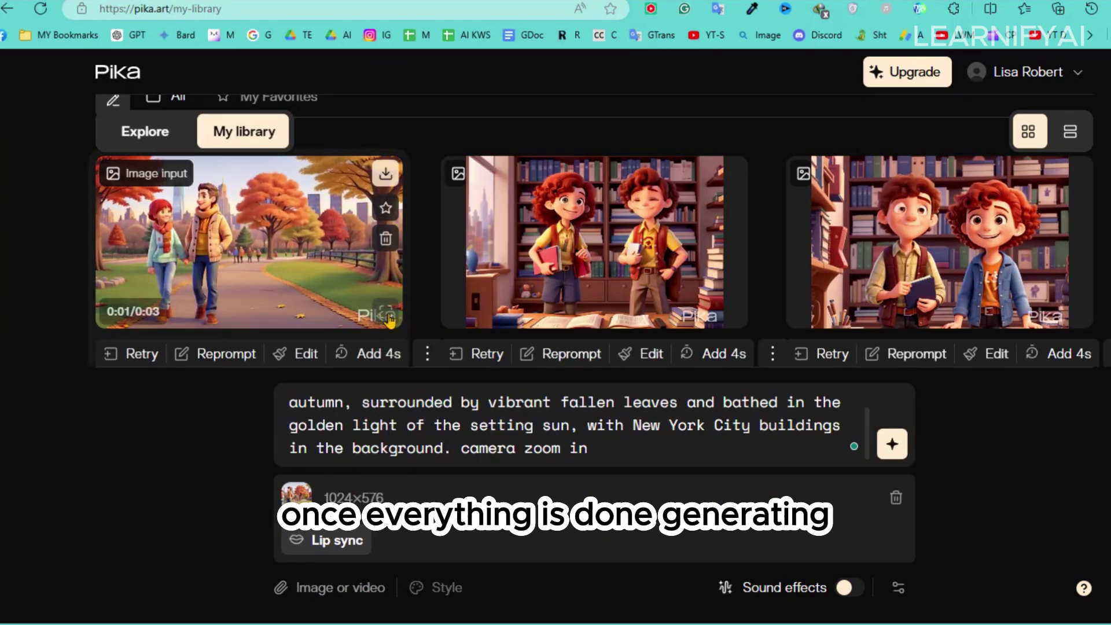
pyautogui.click(257, 245)
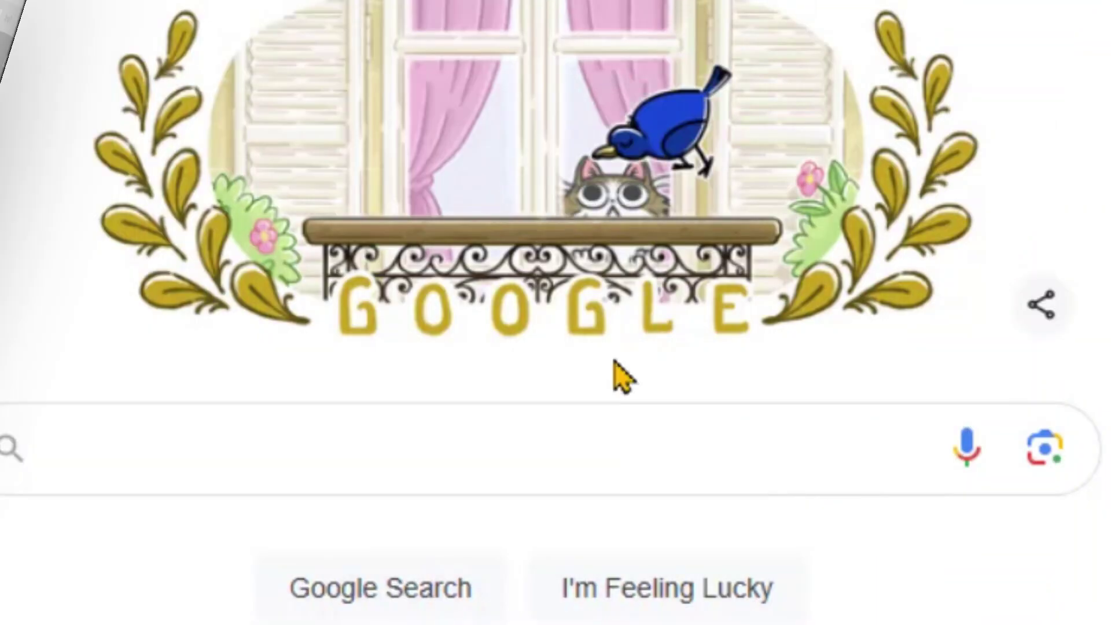
# Search Google for "Pixverse ai" and browse the Discover gallery on the PixVerse home page
pyautogui.click(582, 463)
pyautogui.write('Pix')
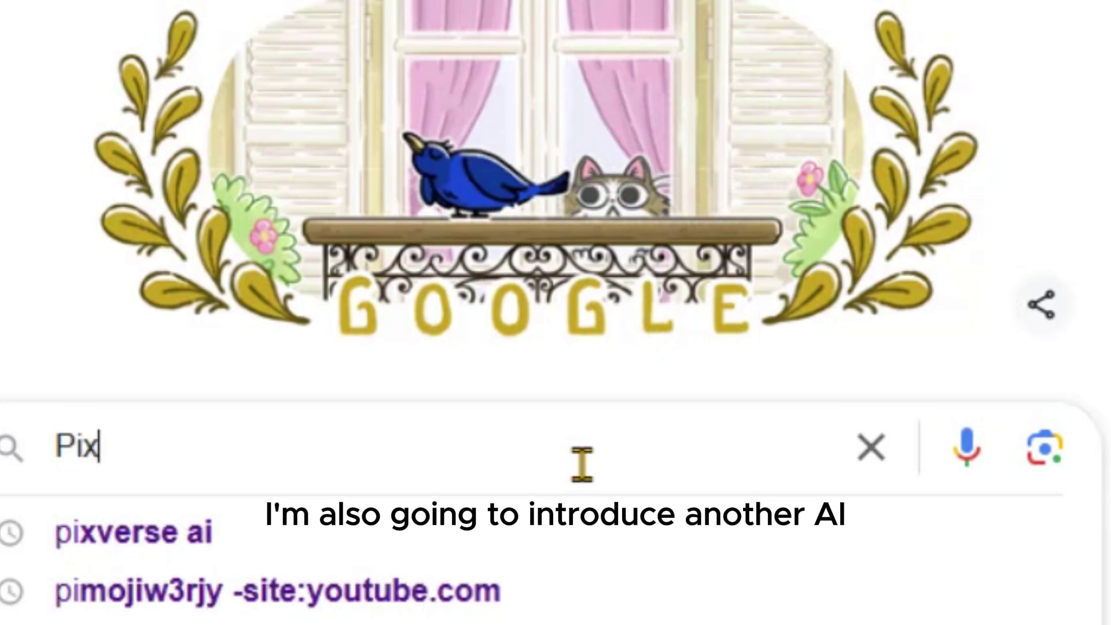
pyautogui.write('verse ai')
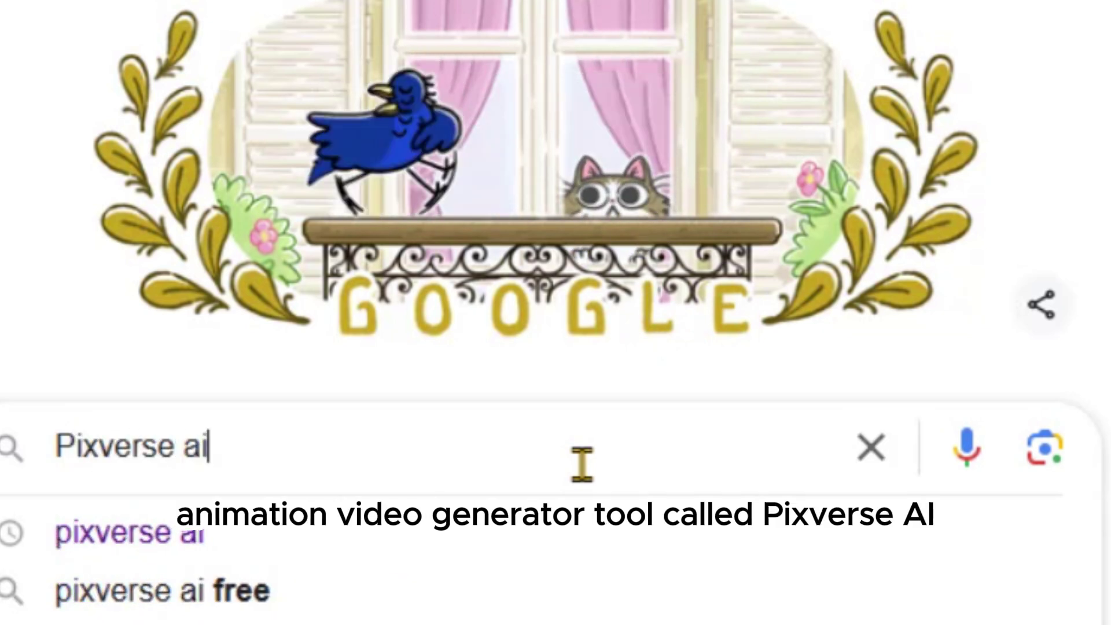
pyautogui.press('Return')
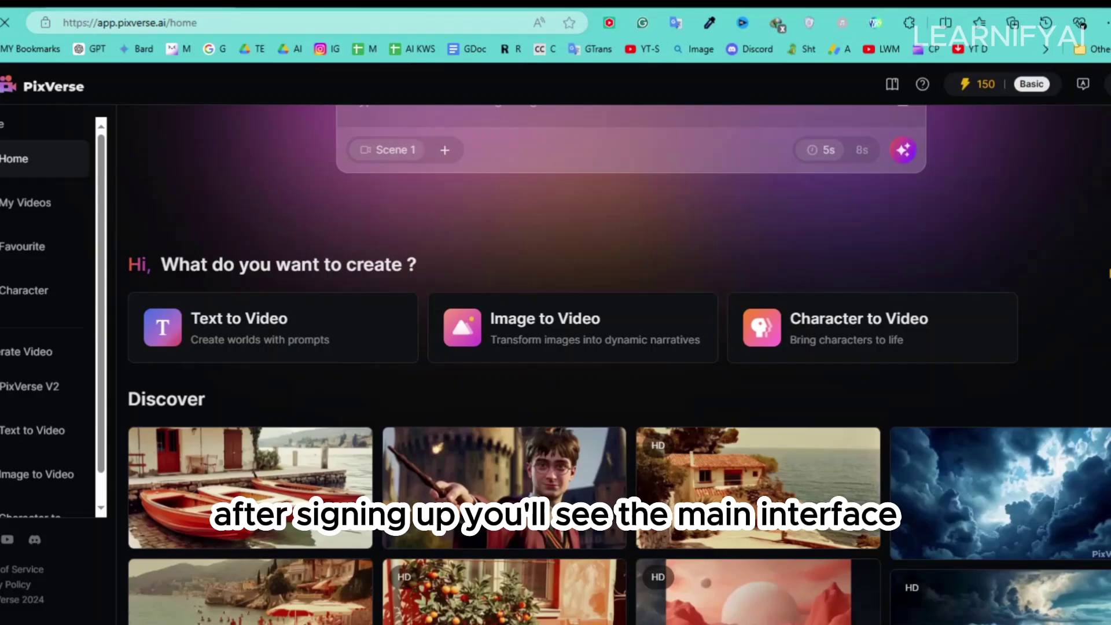
pyautogui.scroll(-15, 619, 364)
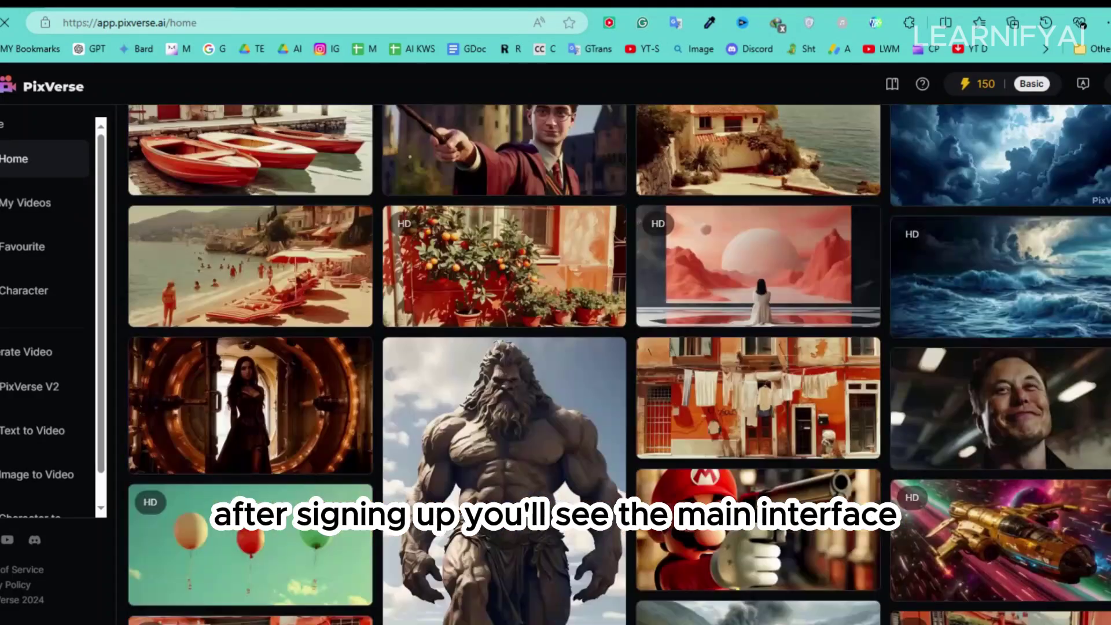
pyautogui.scroll(-10, 619, 365)
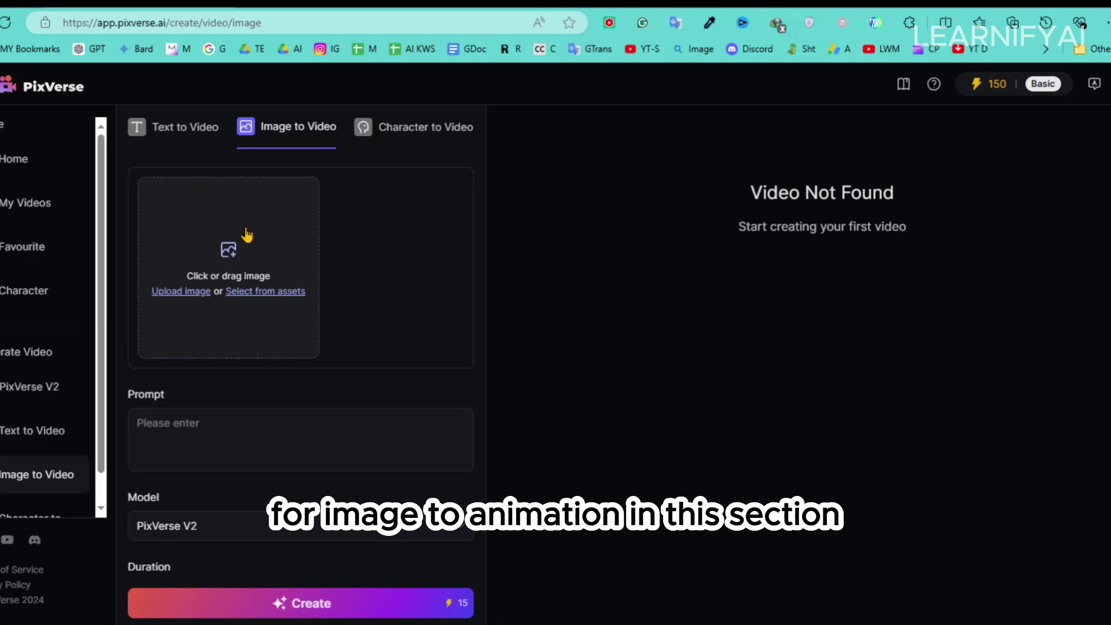
# Set the image-to-video model to PixVerse V2 and the duration to 5s
pyautogui.click(293, 446)
pyautogui.click(315, 533)
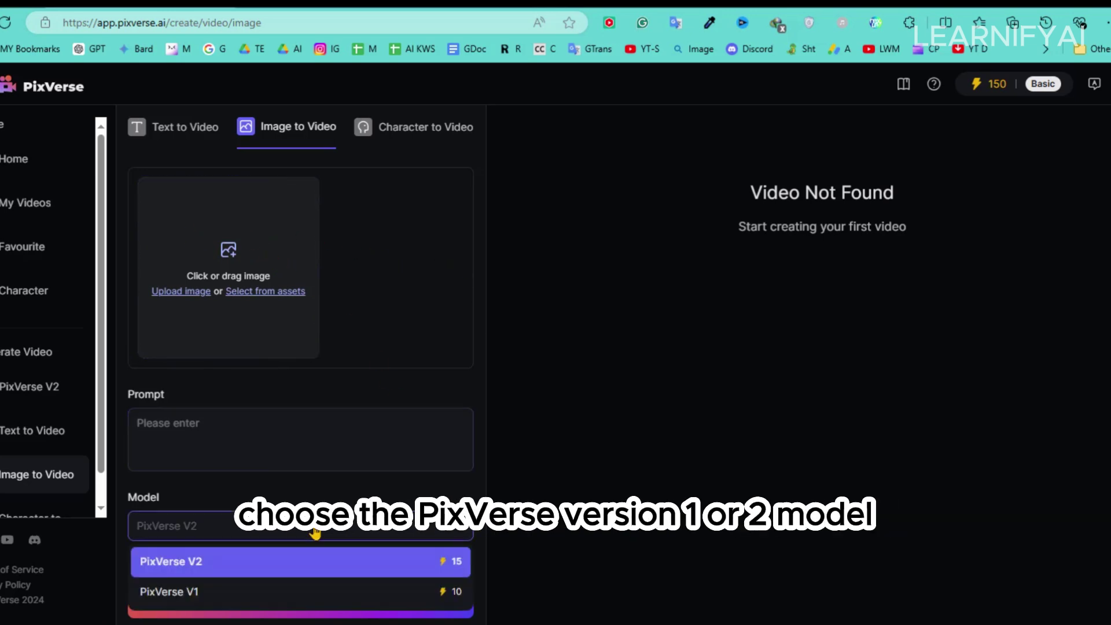
pyautogui.click(264, 564)
pyautogui.scroll(-2, 293, 537)
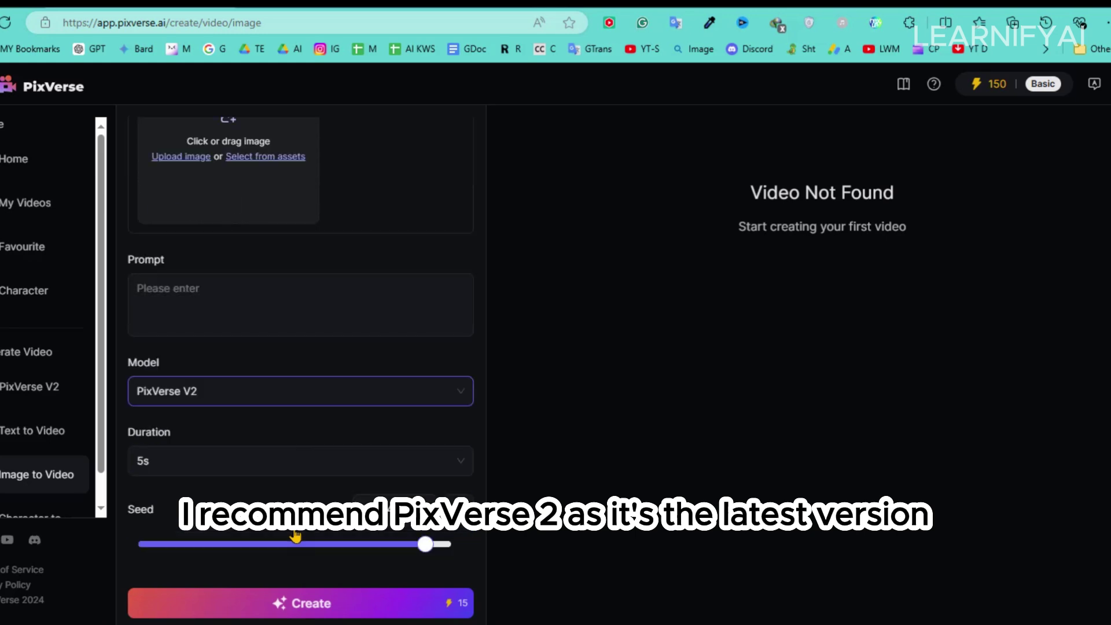
pyautogui.click(262, 466)
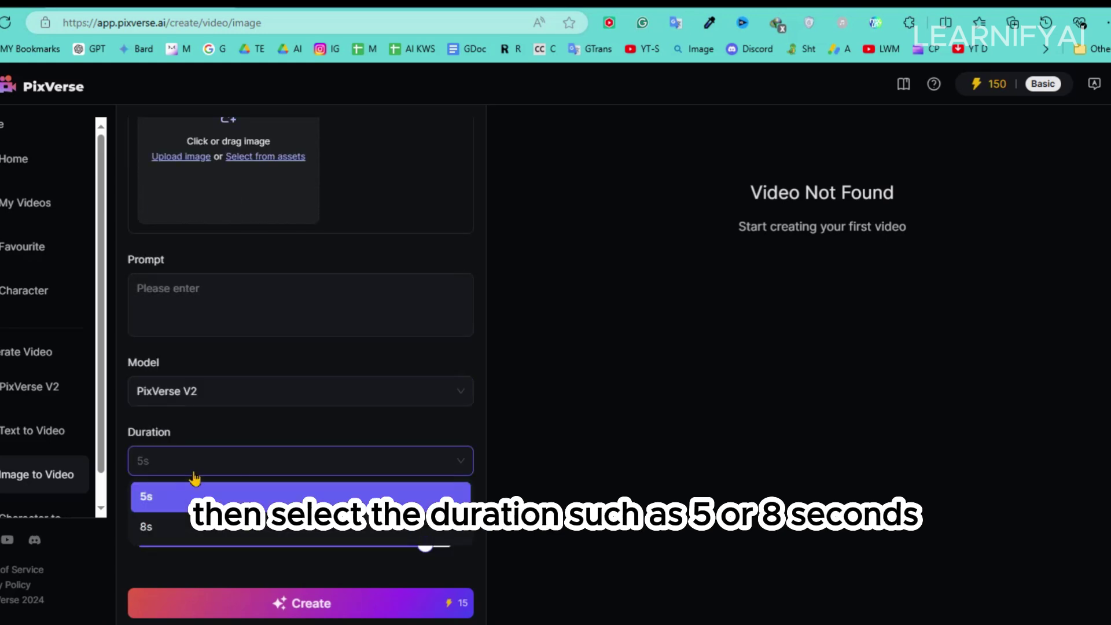
pyautogui.click(232, 498)
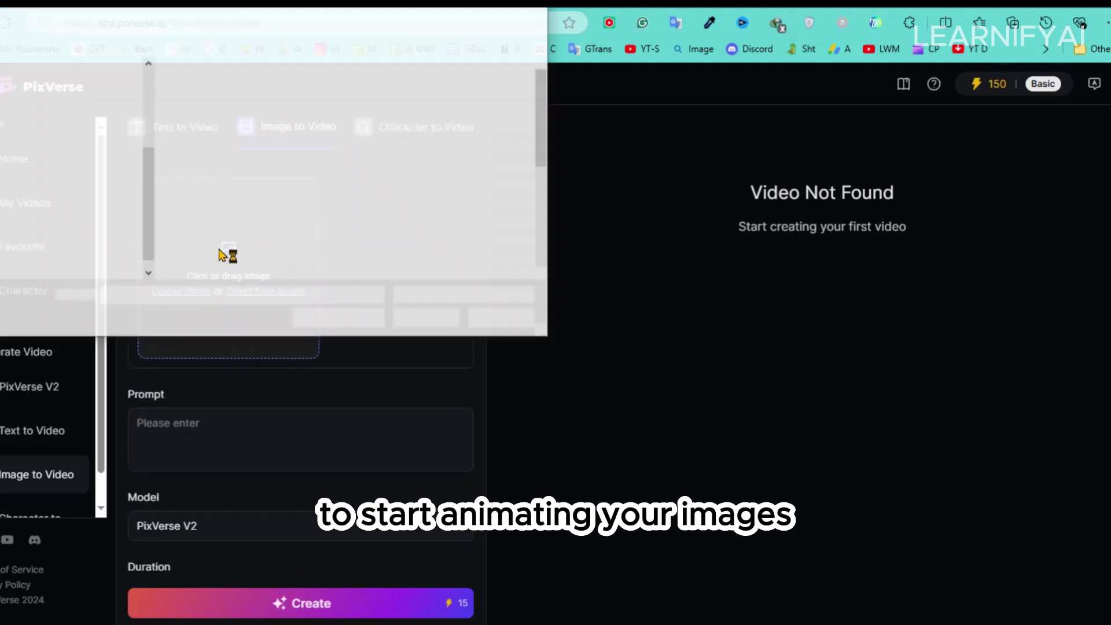
# Upload the library couple image and enter the prompt "mike and Merry both love each other, in a relationship now, standing in park, discussing future,"
pyautogui.click(204, 130)
pyautogui.doubleClick(203, 130)
pyautogui.click(340, 431)
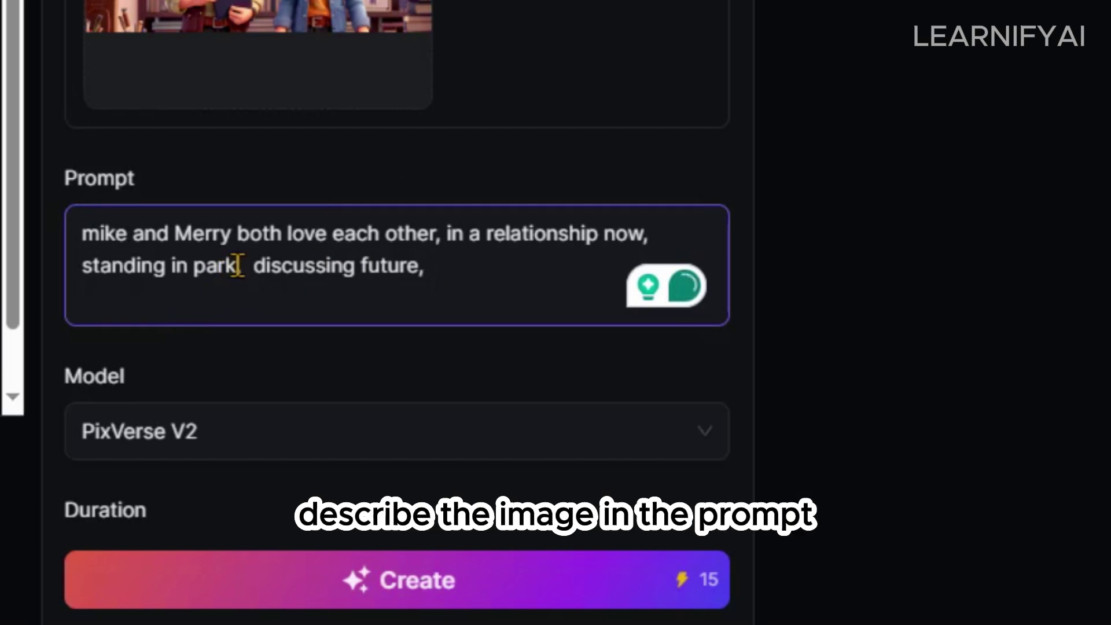
# Change "standing in park" to "sitting in library" and "future" to "the future" in the prompt, and create the video
pyautogui.moveTo(133, 266); pyautogui.dragTo(85, 272)
pyautogui.write('s')
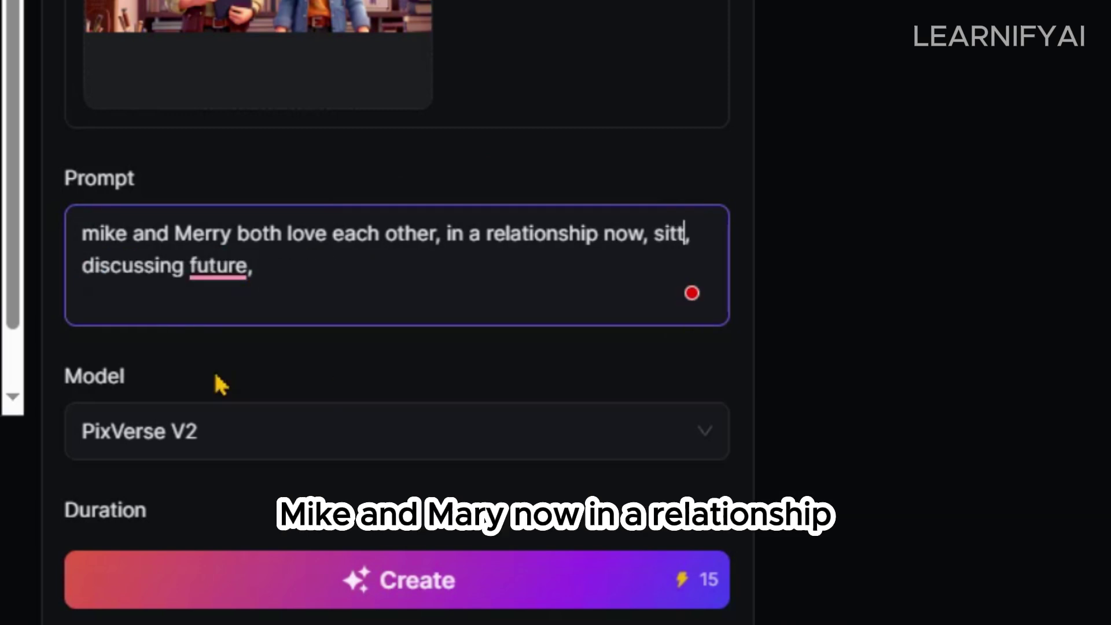
pyautogui.write('itting in library,  discussing future,')
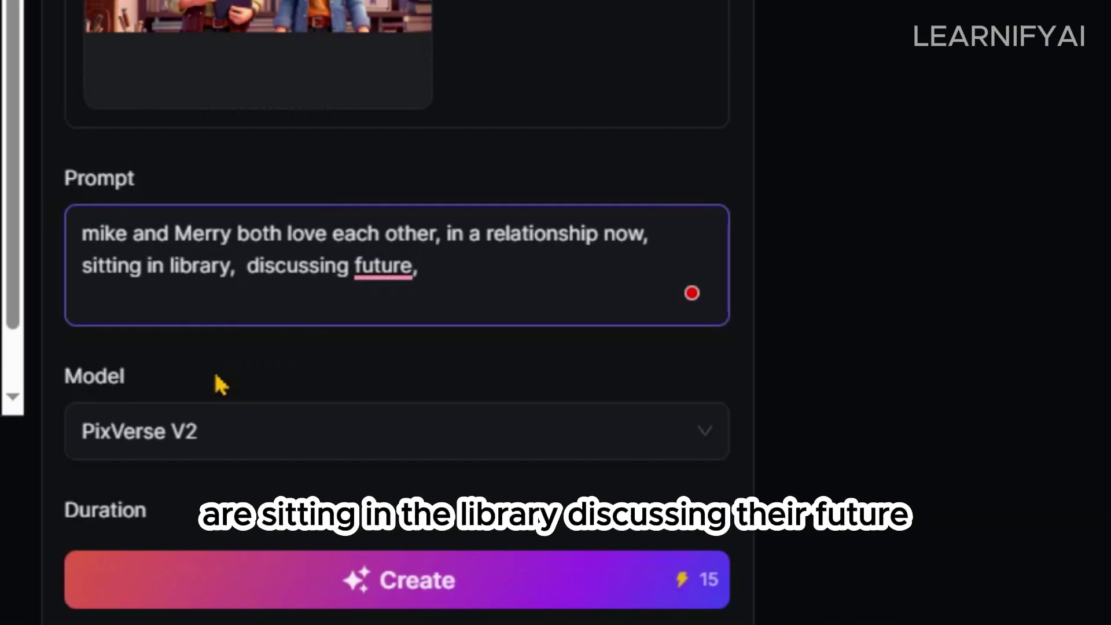
pyautogui.moveTo(383, 267)
pyautogui.click(409, 349)
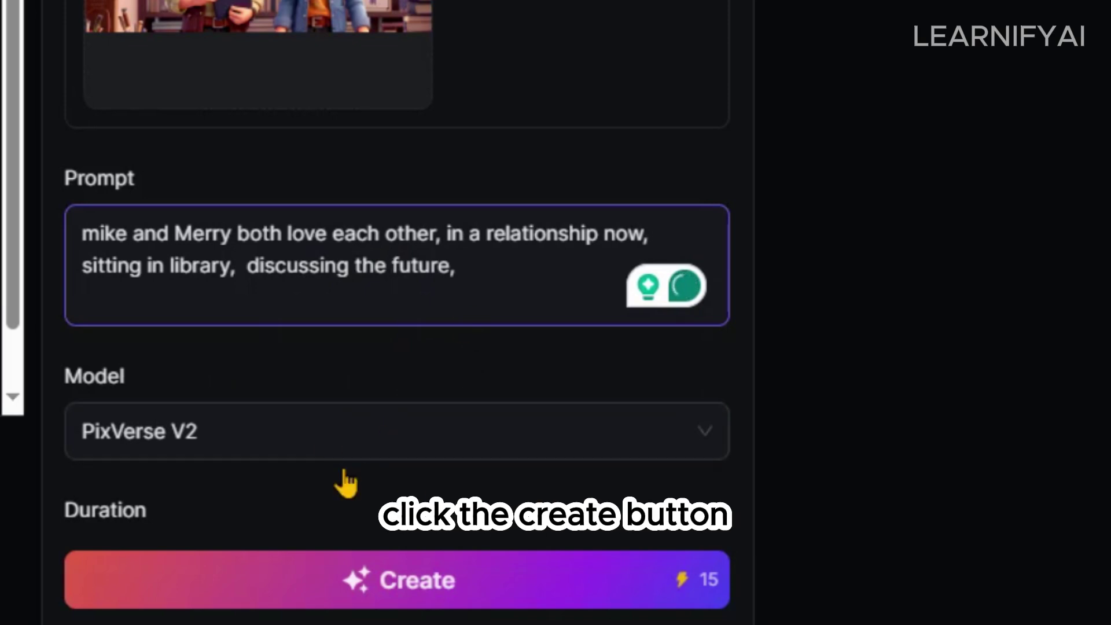
pyautogui.click(420, 591)
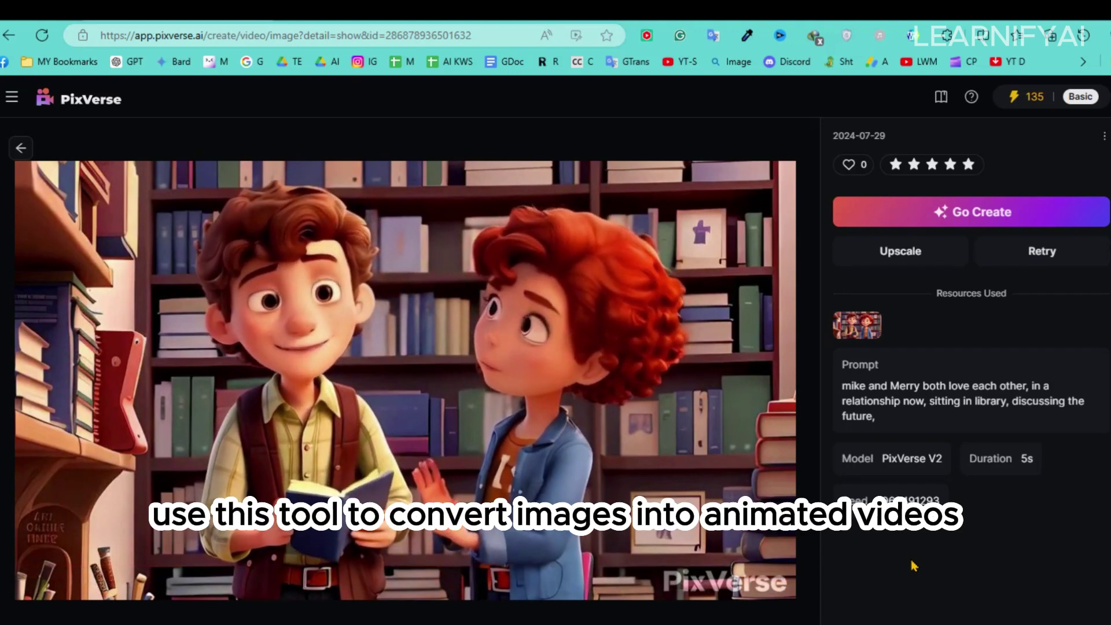
# Download the generated library video and the generated video of the couple walking in the autumn park
pyautogui.moveTo(678, 590)
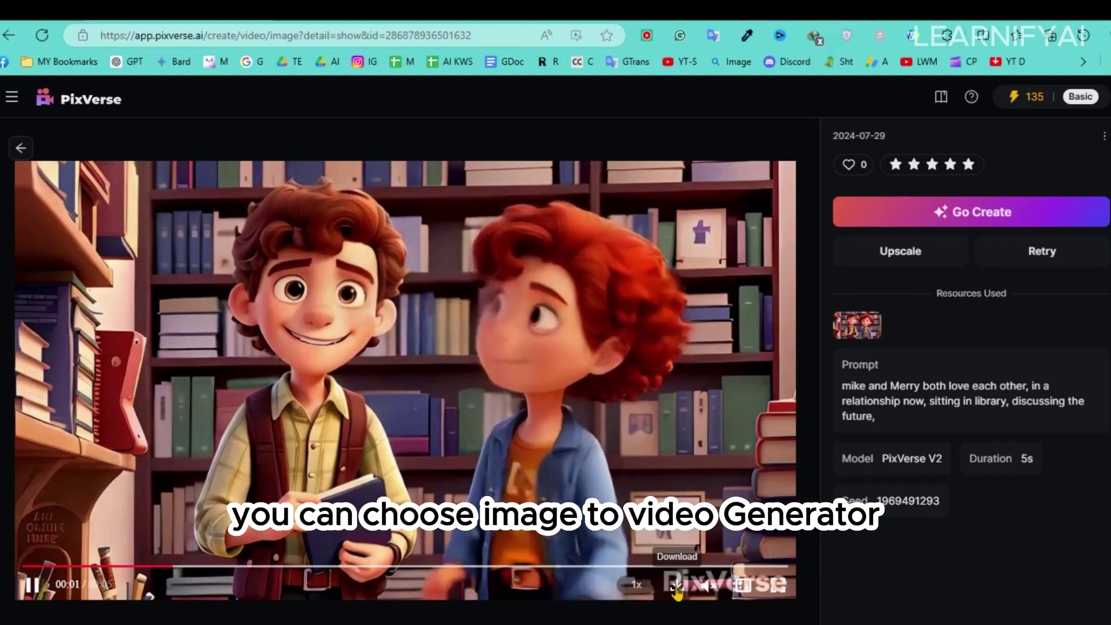
pyautogui.click(676, 586)
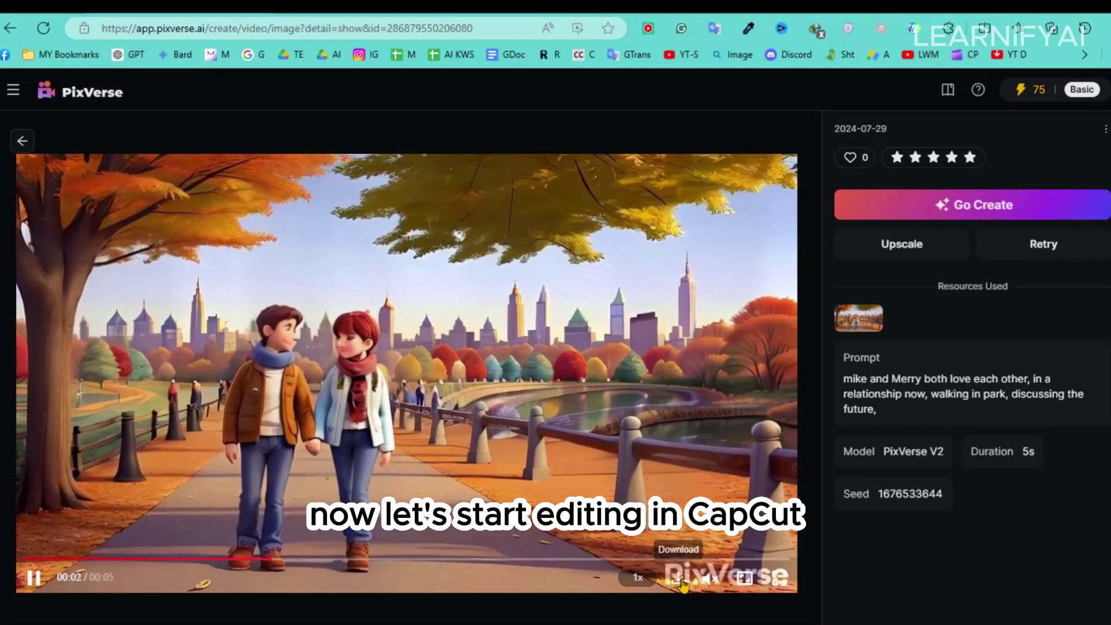
pyautogui.click(680, 578)
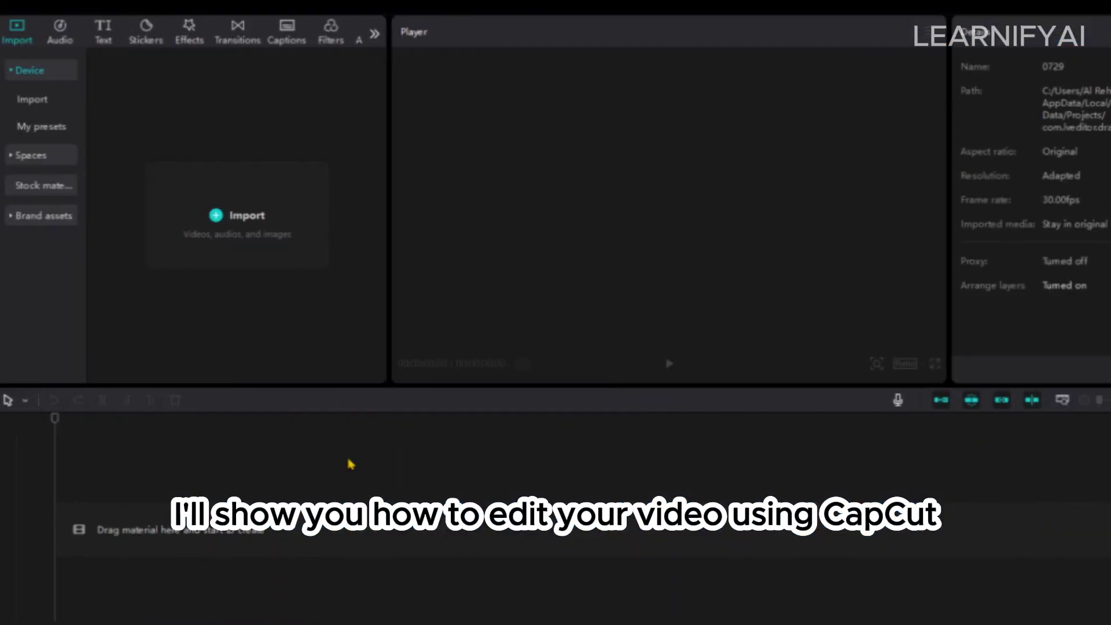
# In CapCut, import all the animated clips from the video folder and the voiceovers A2.mp3, merry.mp3 and mike.mp3
pyautogui.click(311, 272)
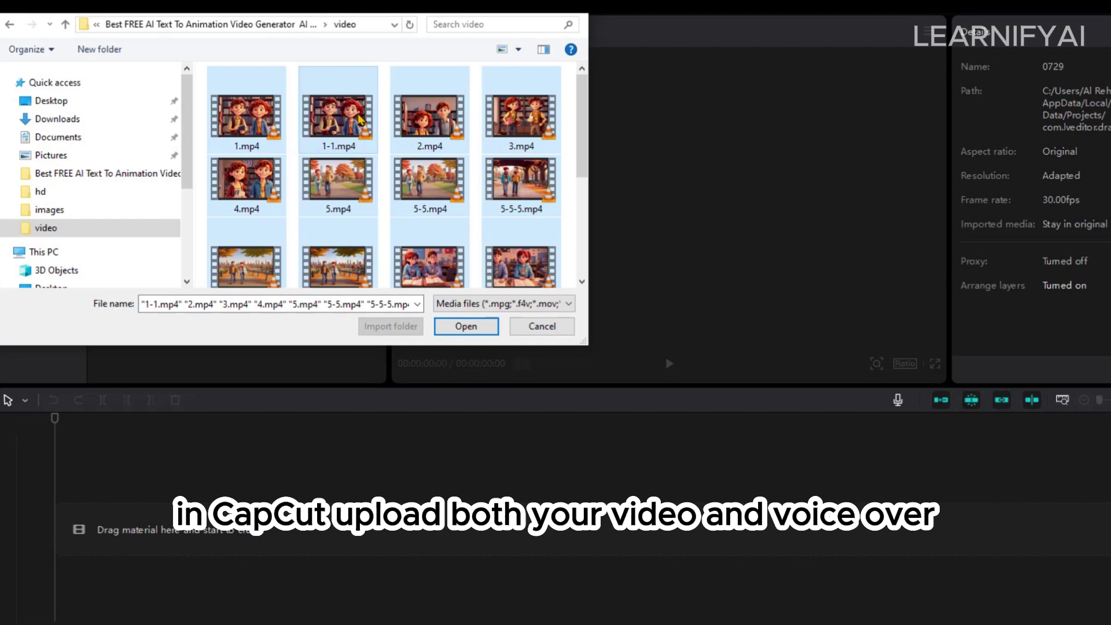
pyautogui.press('Return')
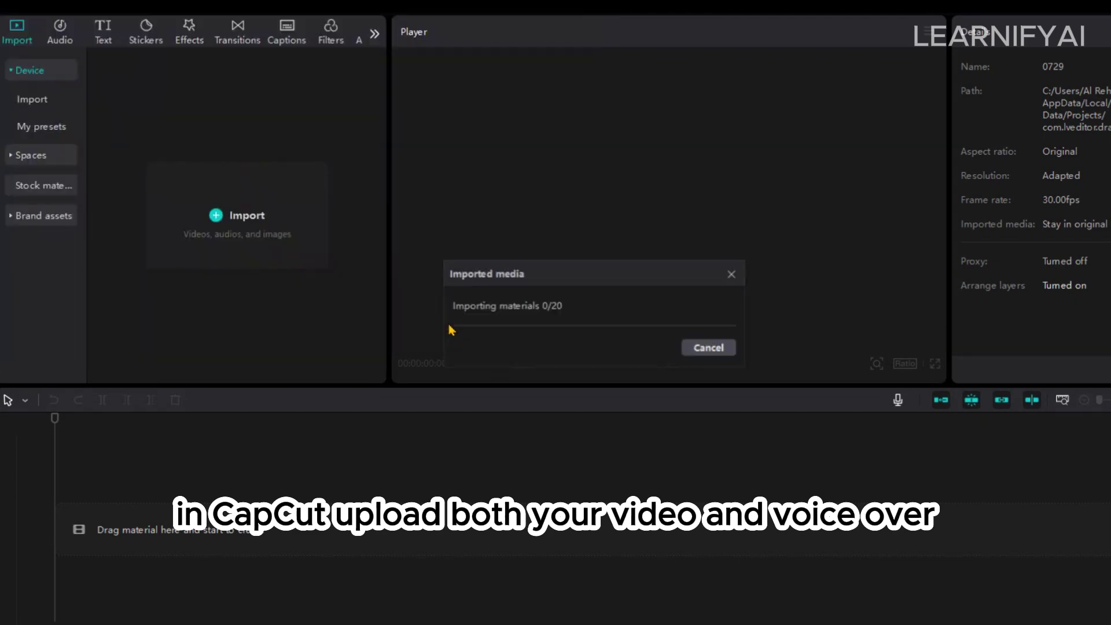
pyautogui.click(132, 94)
pyautogui.hotkey('ctrl', 'a')
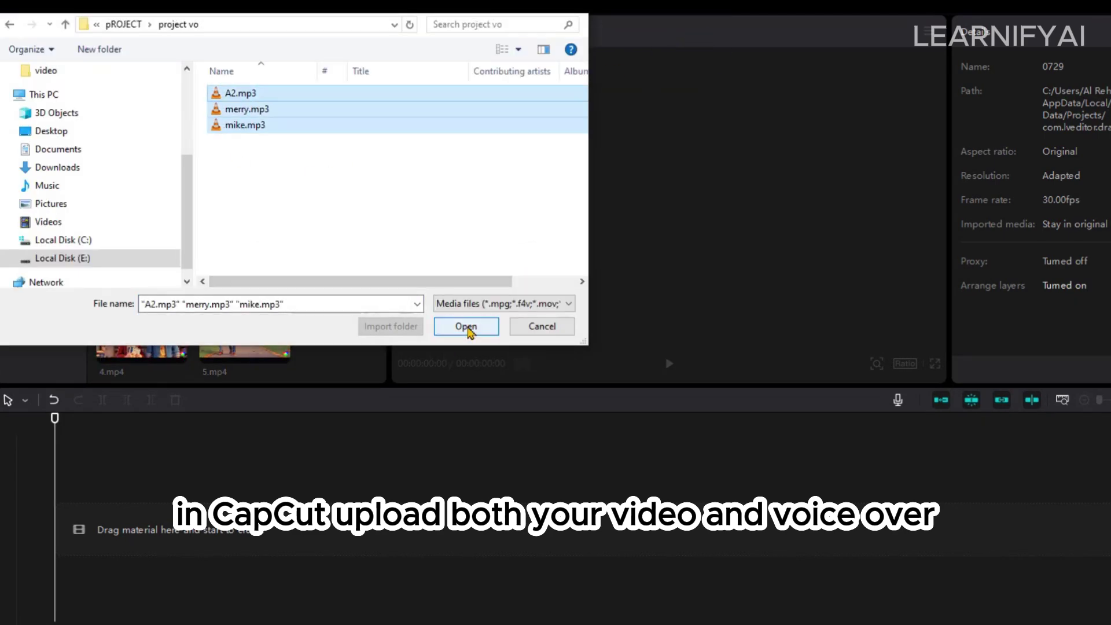
pyautogui.click(461, 322)
# Add the A2.mp3 voiceover and clips 1-1.mp4, 1.mp4, 2.mp4 and 3.mp4 to the timeline, and set the aspect ratio to 16:9
pyautogui.click(177, 266)
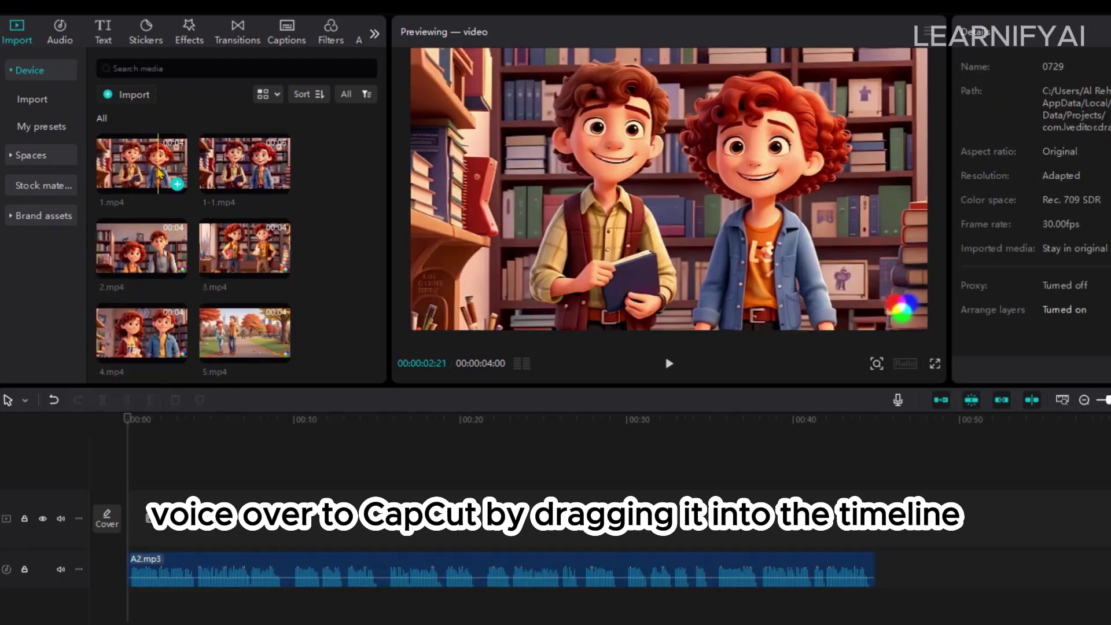
pyautogui.click(176, 183)
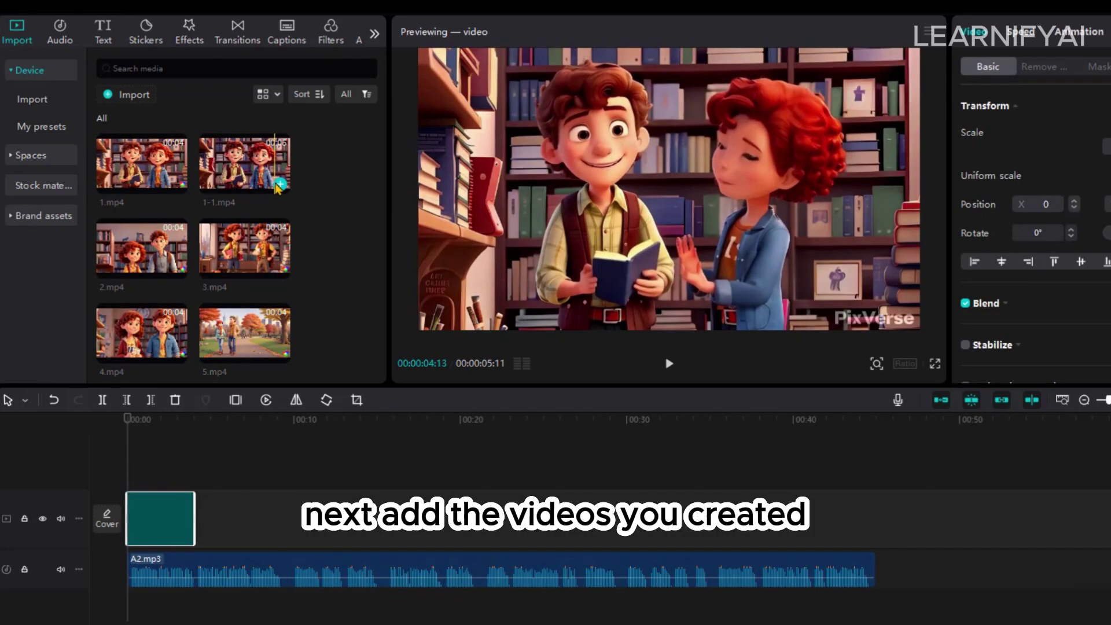
pyautogui.click(177, 184)
pyautogui.click(177, 268)
pyautogui.click(280, 268)
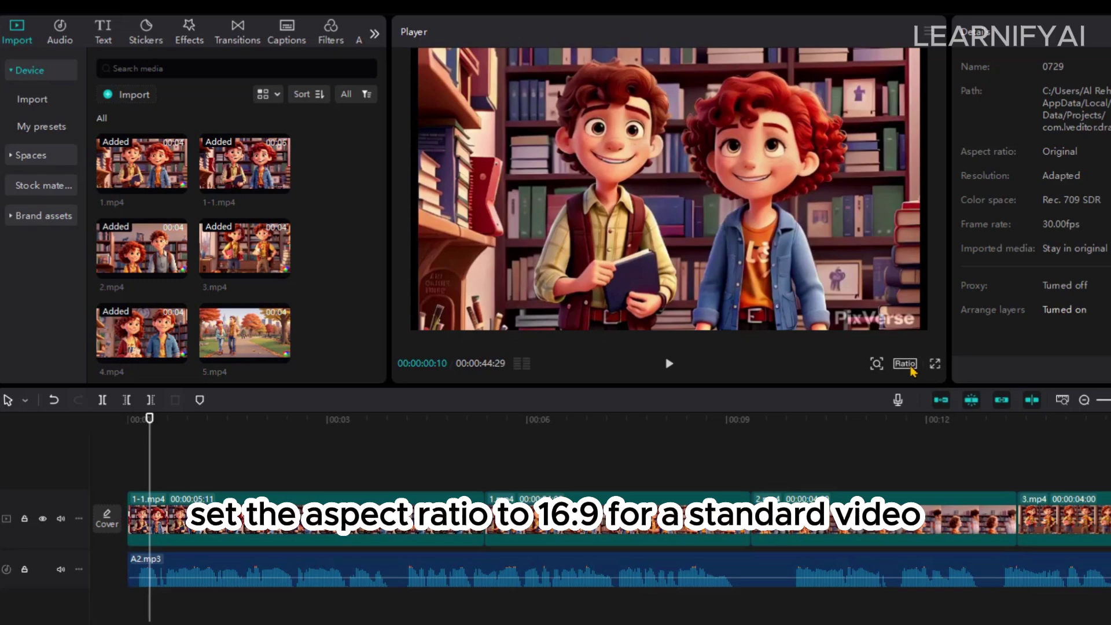
pyautogui.click(906, 365)
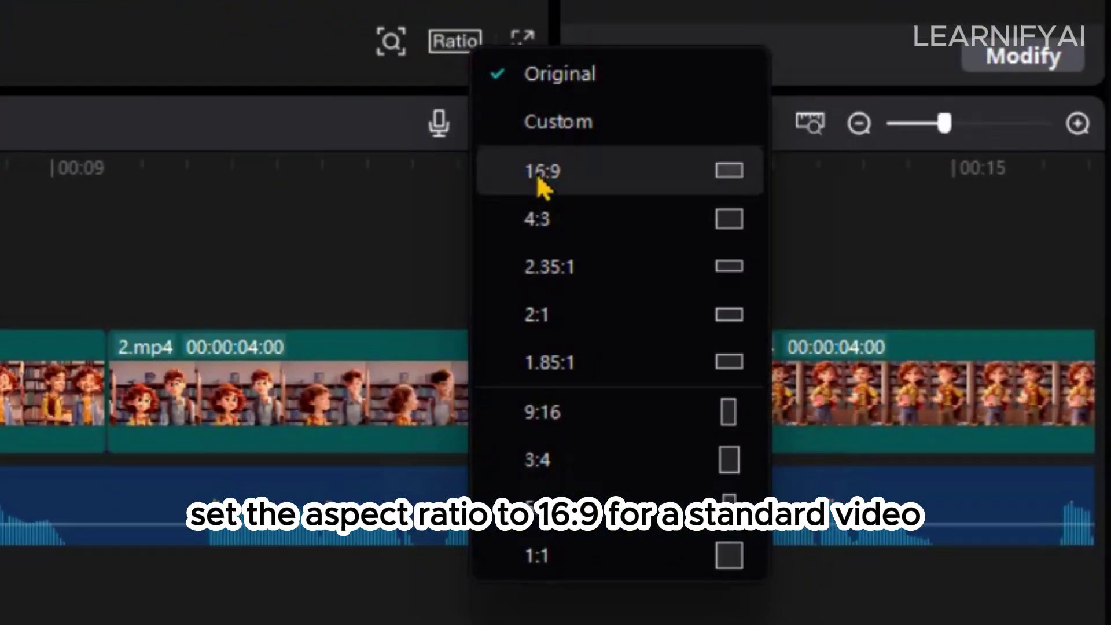
pyautogui.click(604, 176)
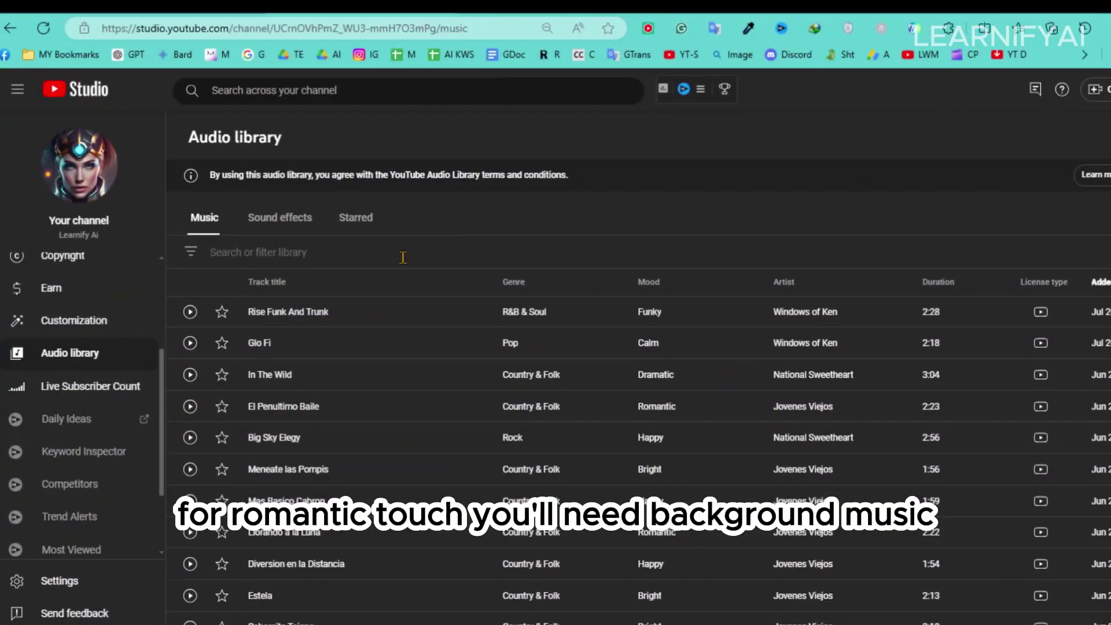
# In the YouTube Studio audio library, search the music tracks for "romantic"
pyautogui.click(401, 258)
pyautogui.write('romantic')
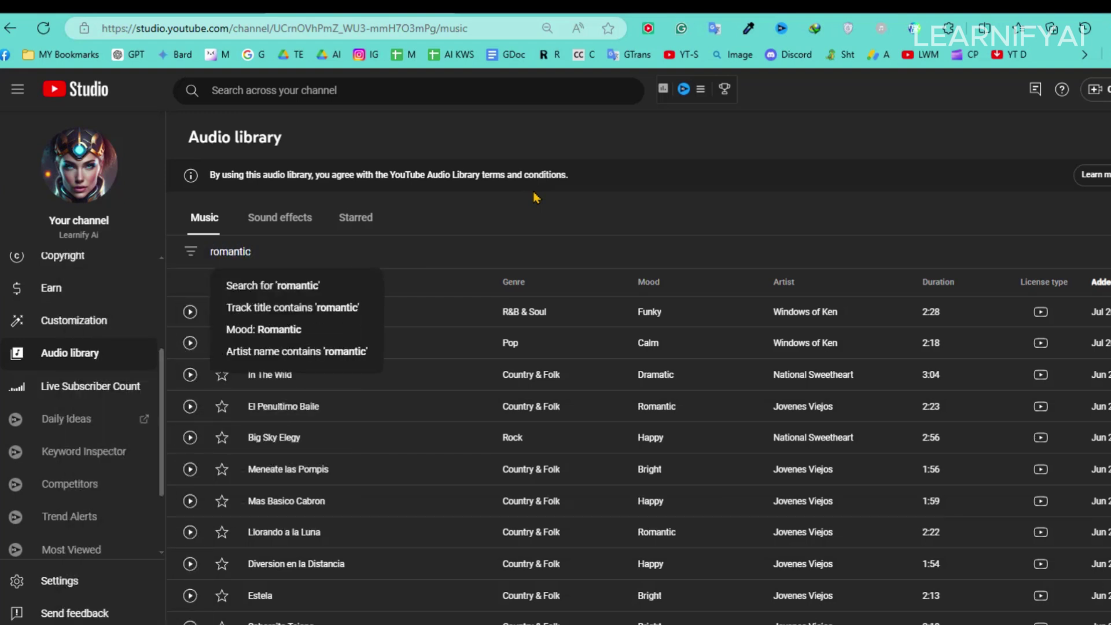
pyautogui.press('Return')
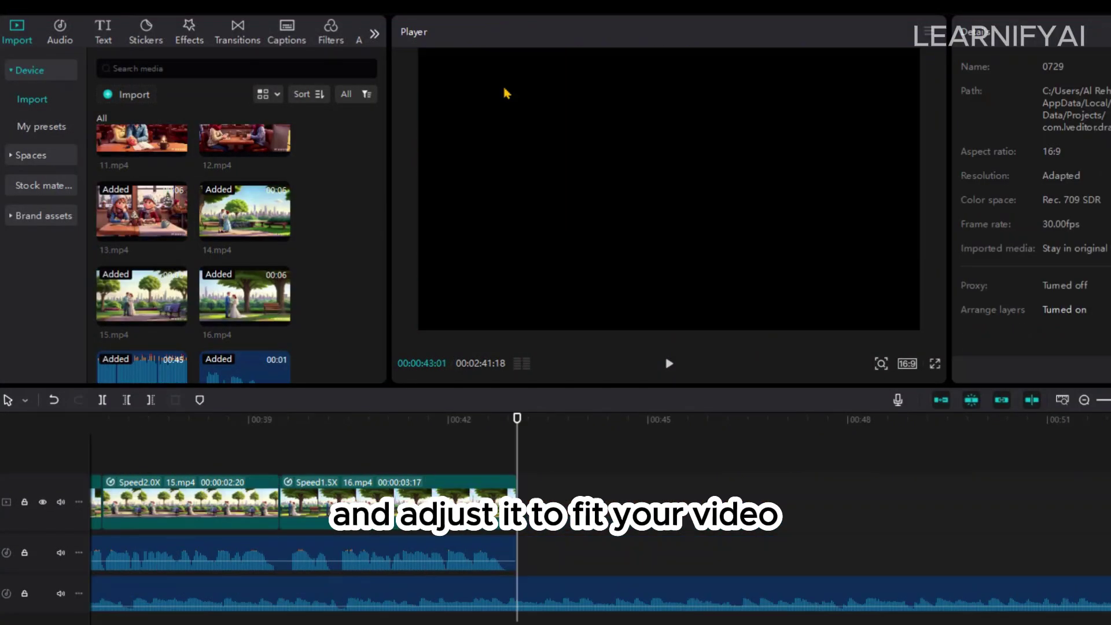
# In CapCut, cut off the background music where the last video clip ends, at 00:00:43:01
pyautogui.click(126, 400)
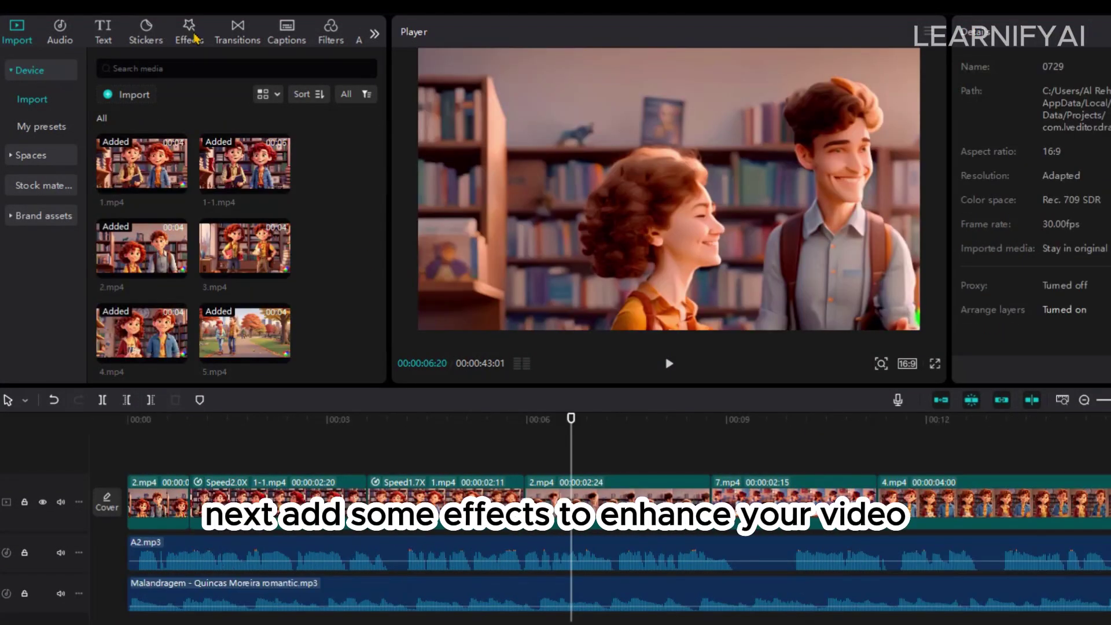
# Search the video effects for "spark" and apply the first spark effect to the 1-1.mp4 clip near the start
pyautogui.click(190, 34)
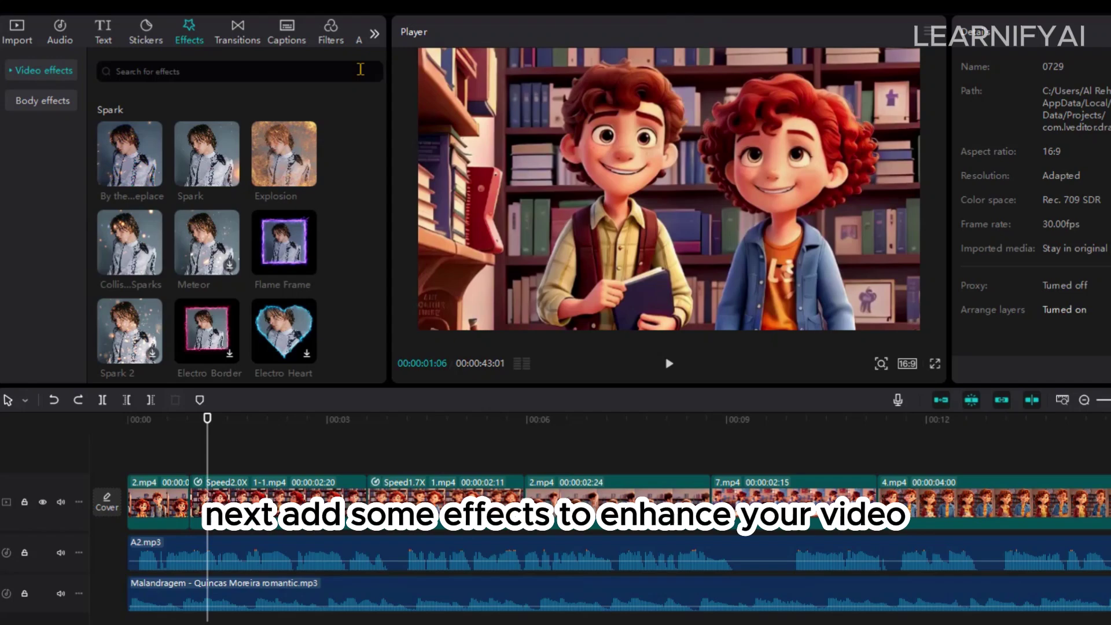
pyautogui.write('spark')
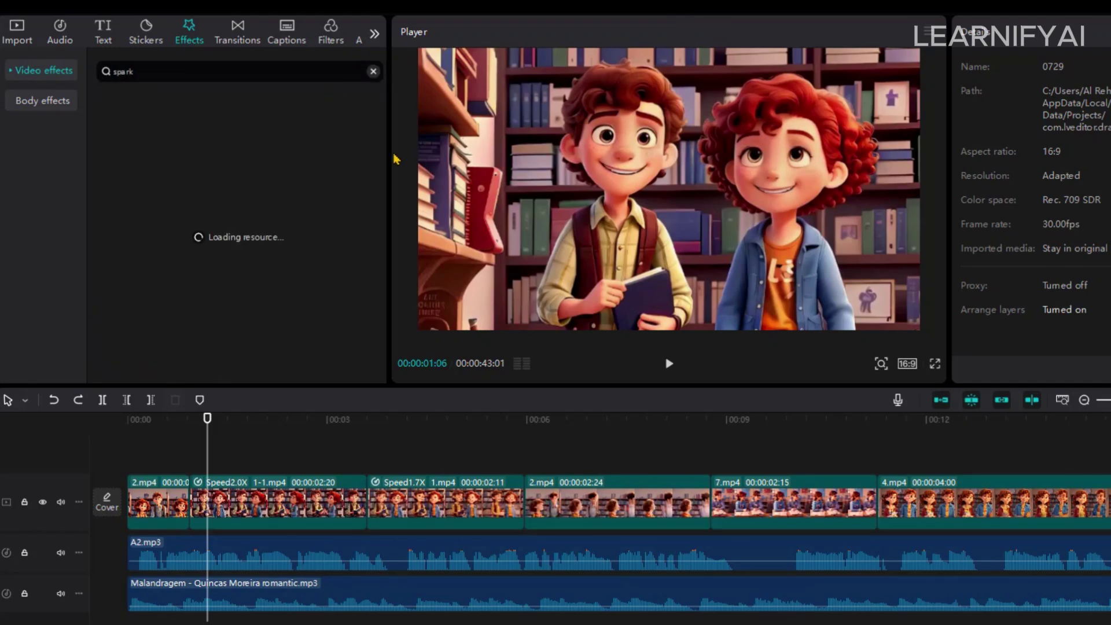
pyautogui.moveTo(130, 160); pyautogui.dragTo(243, 502)
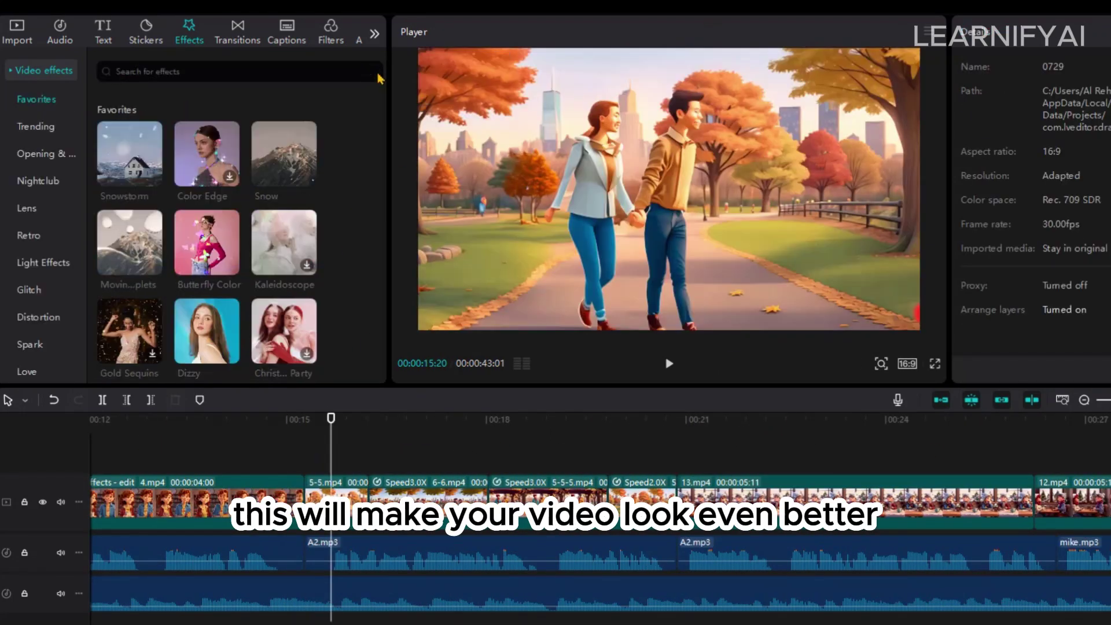
# Search the video effects for "snow" and add Snowfall over the park clips, and add a Heartbeat effect from the "love" effects
pyautogui.write('snow')
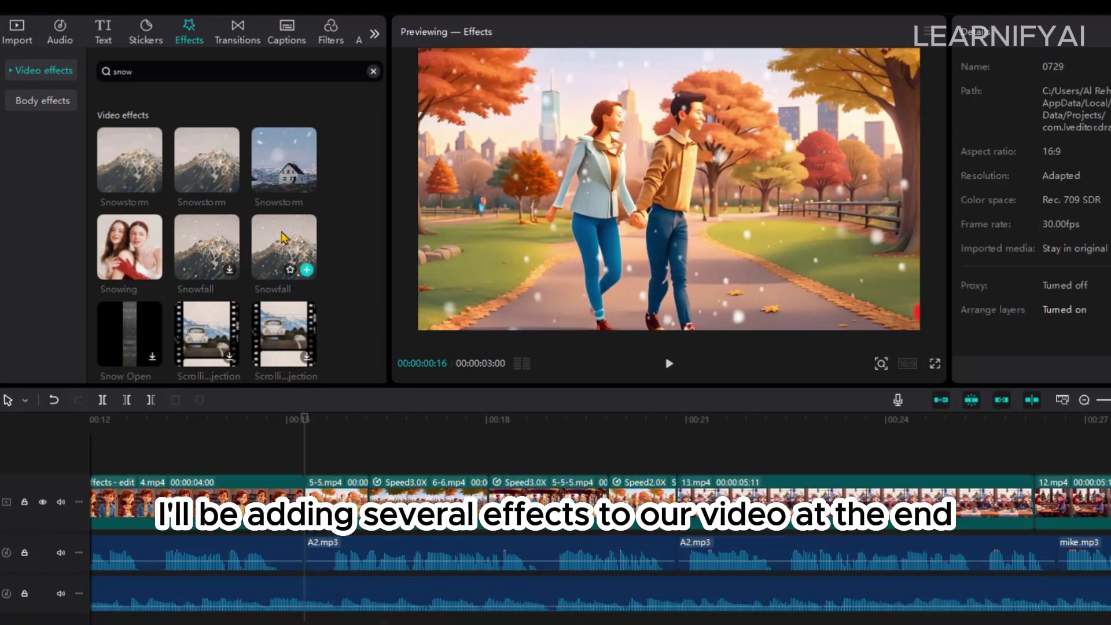
pyautogui.moveTo(283, 247); pyautogui.dragTo(517, 473)
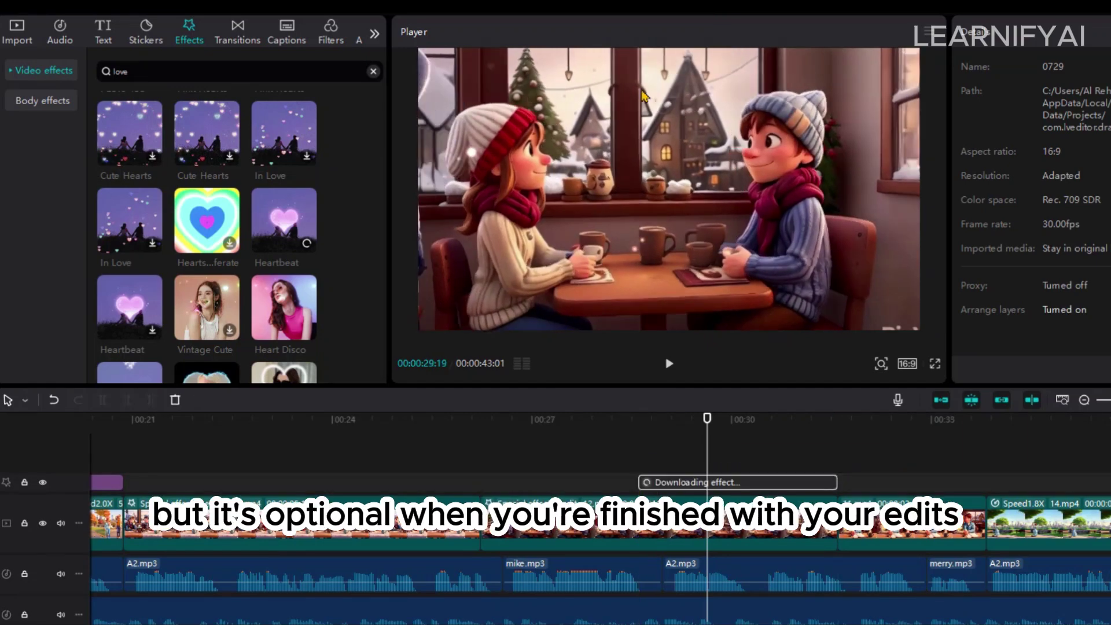
pyautogui.moveTo(130, 293); pyautogui.dragTo(534, 427)
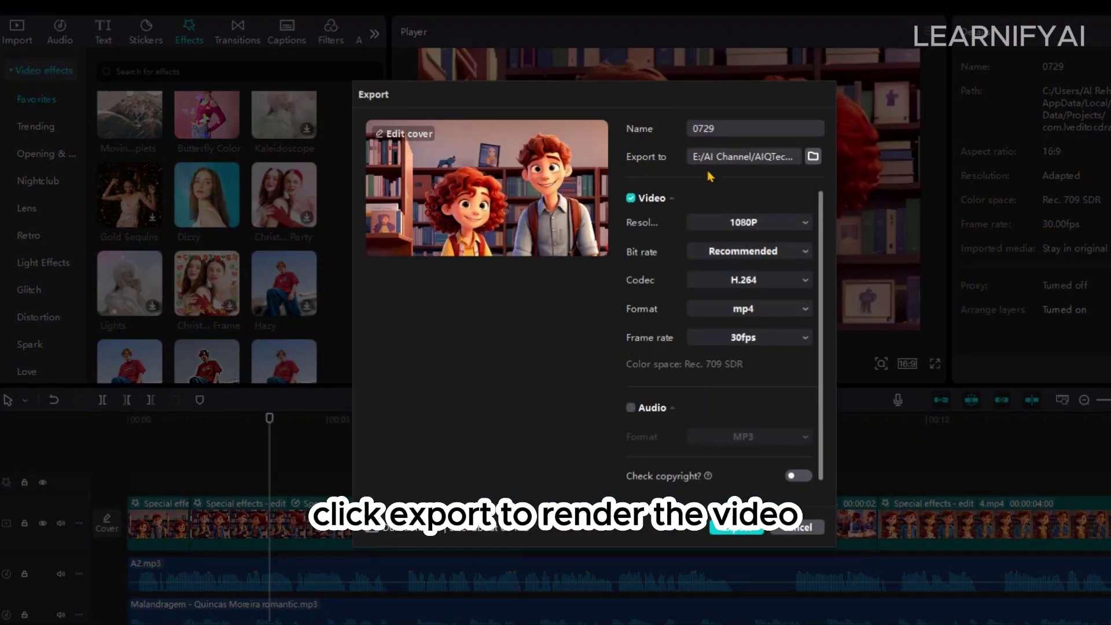
# Name the export "Project Fin Video" and export the finished video
pyautogui.moveTo(732, 134); pyautogui.dragTo(667, 126)
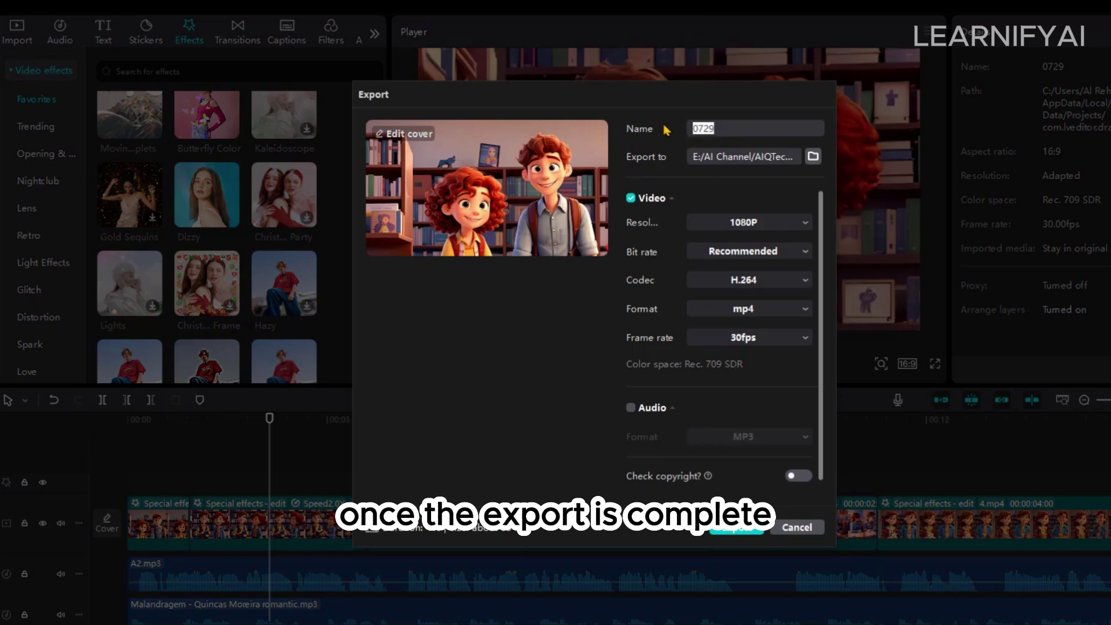
pyautogui.write('Project Fin Video')
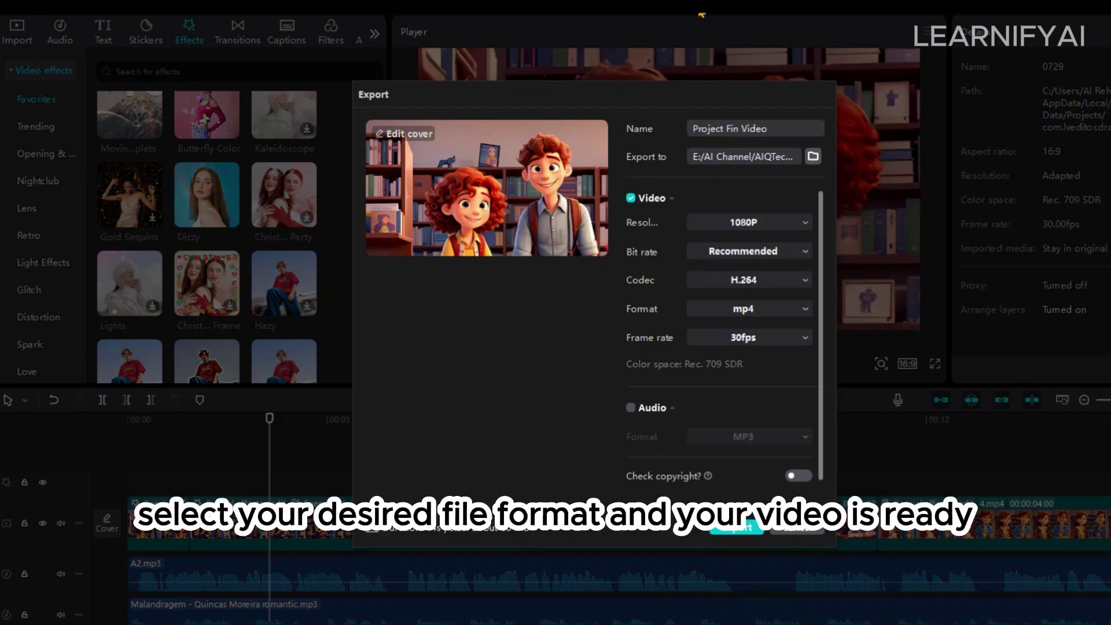
pyautogui.click(736, 528)
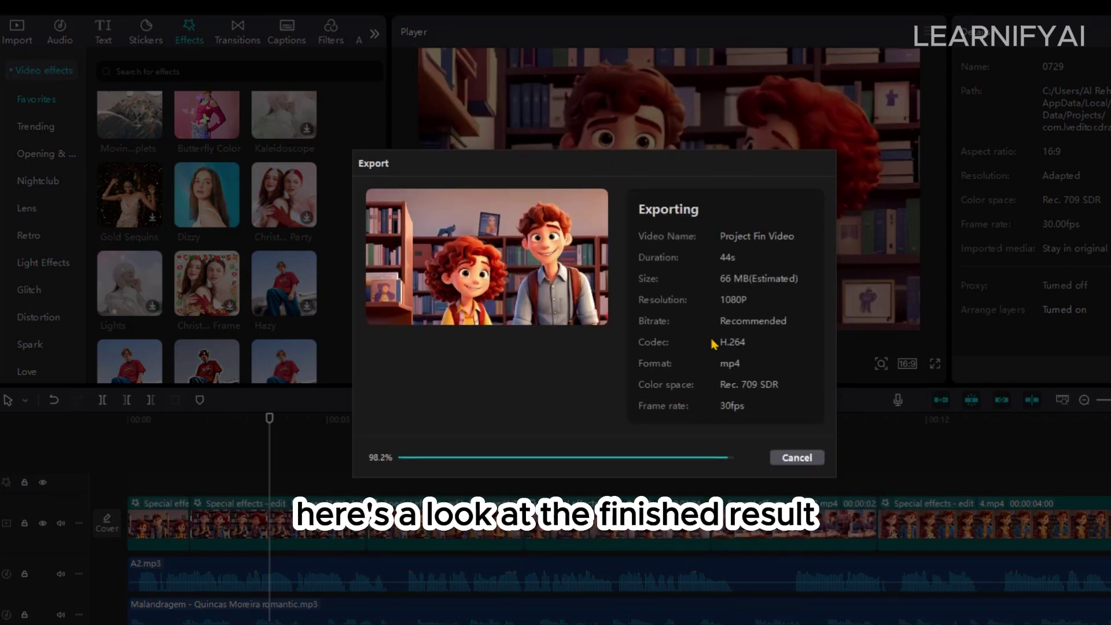